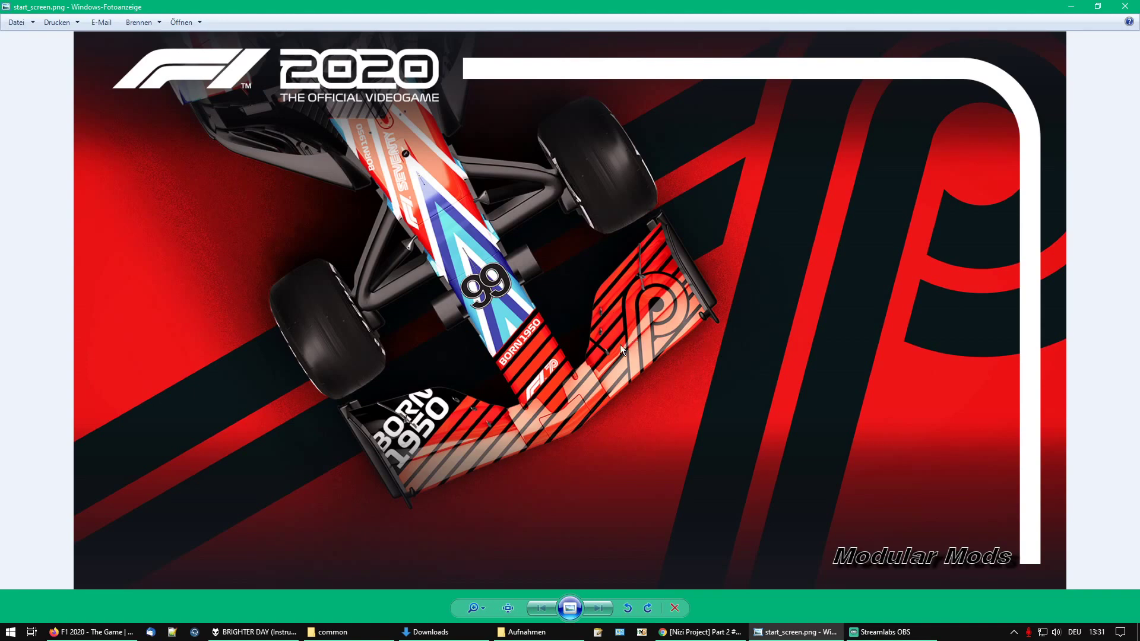
Step: Search the F1 2020 Mods forum for thread titles containing 'modular'
left_click(103, 635)
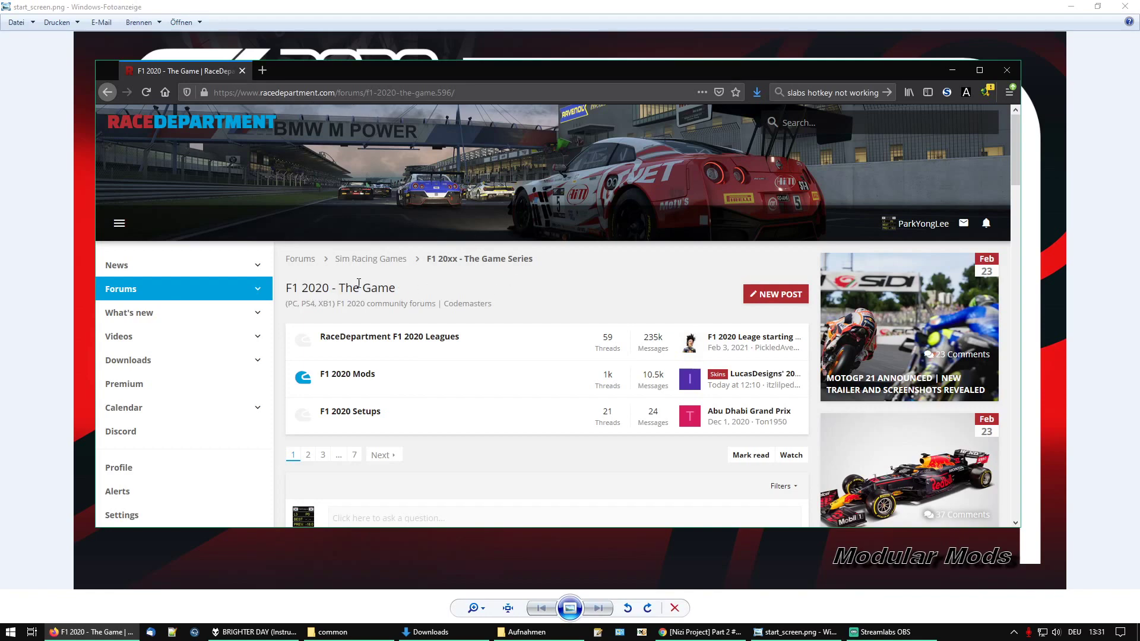
left_click(346, 374)
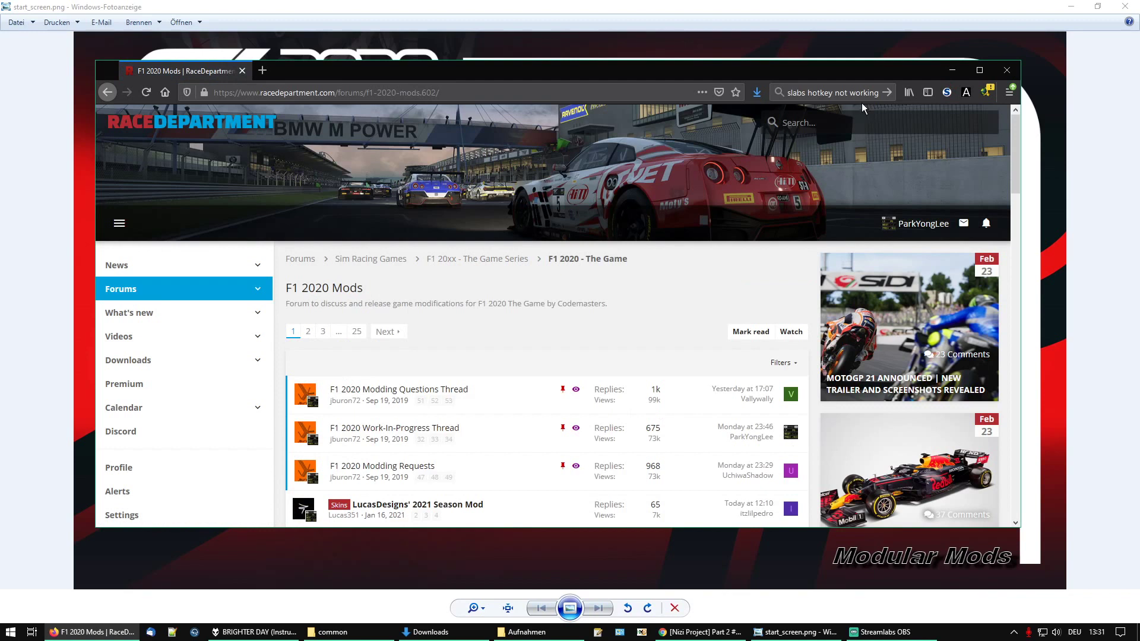
left_click(821, 125)
left_click(815, 156)
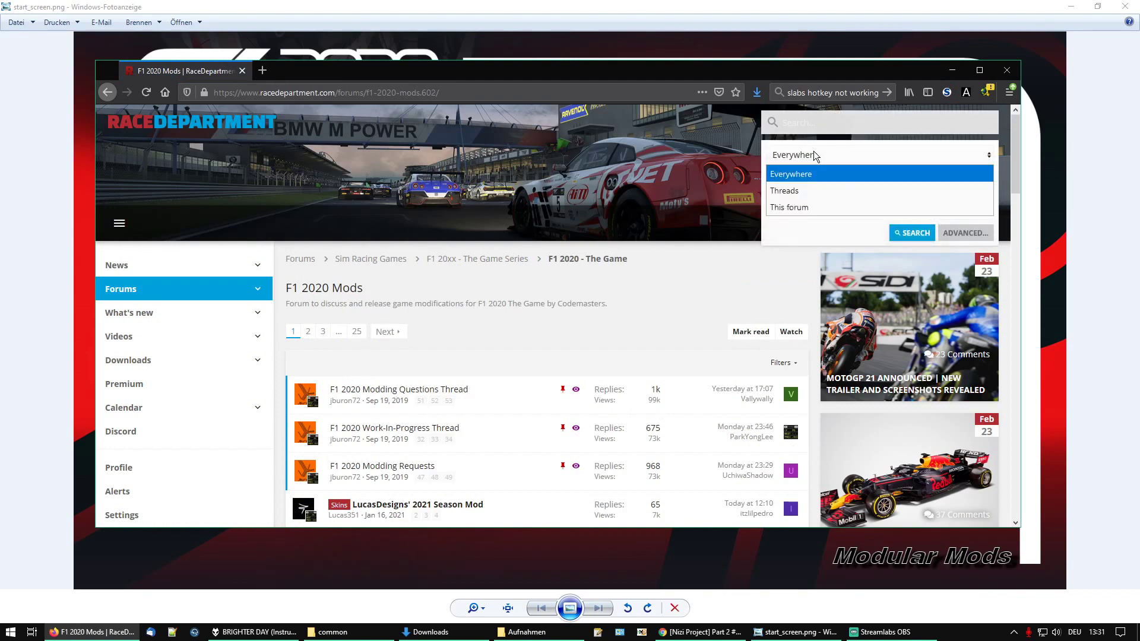
left_click(794, 208)
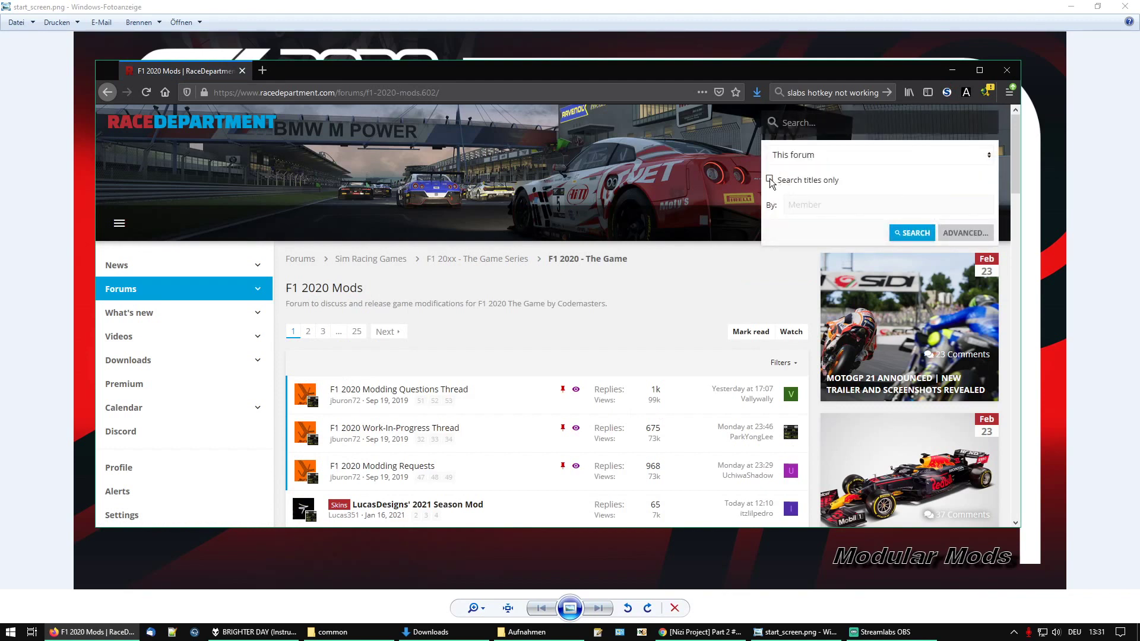
left_click(812, 124)
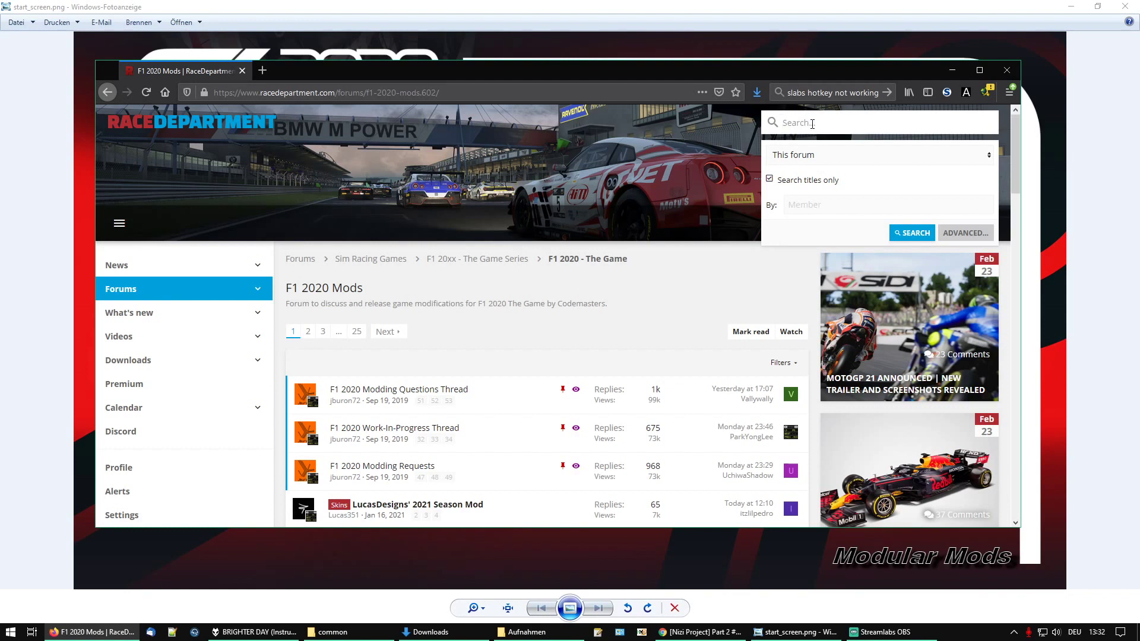
type("modular")
left_click(907, 233)
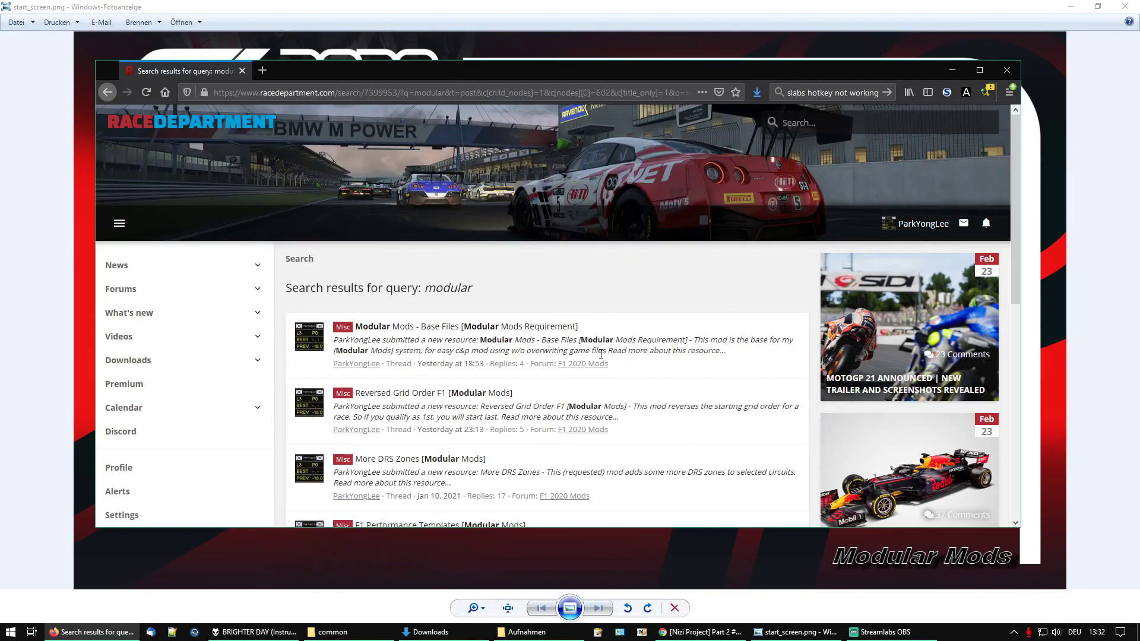
Step: Open the Modular Mods - Base Files result in a new tab and go to its overview page
scroll(601, 354, "down", 1)
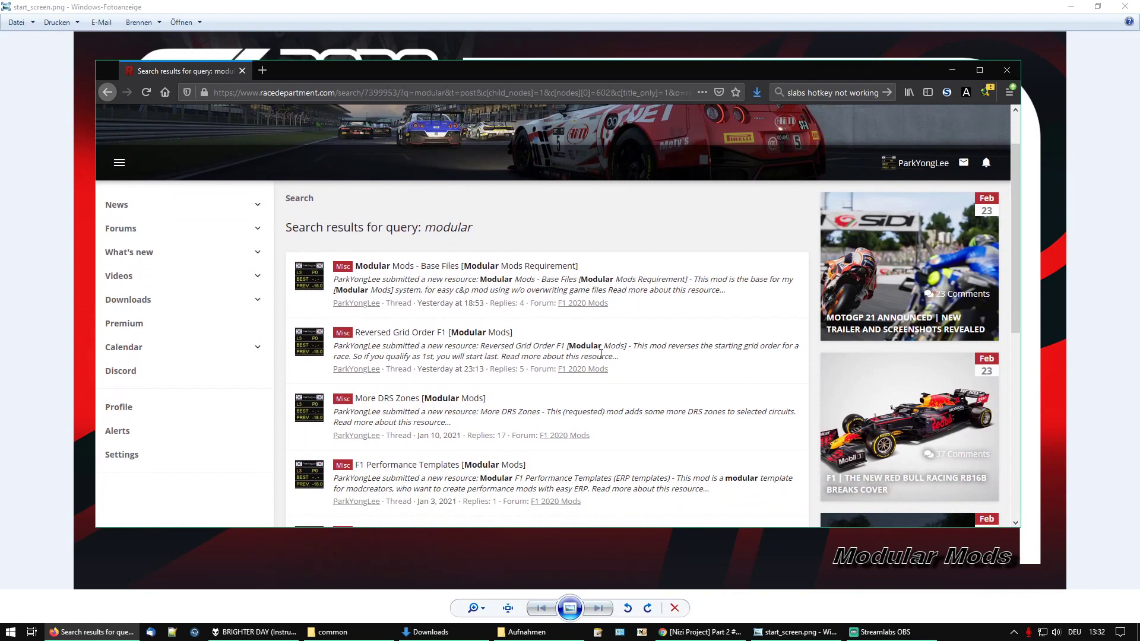
scroll(601, 354, "down", 1)
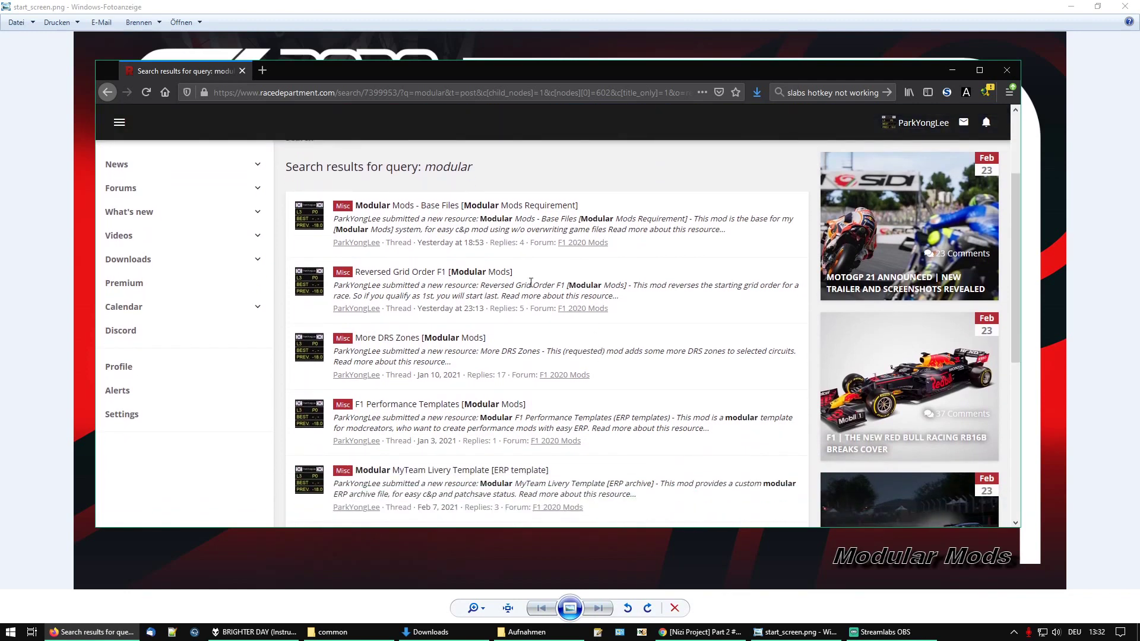
right_click(470, 211)
left_click(505, 217)
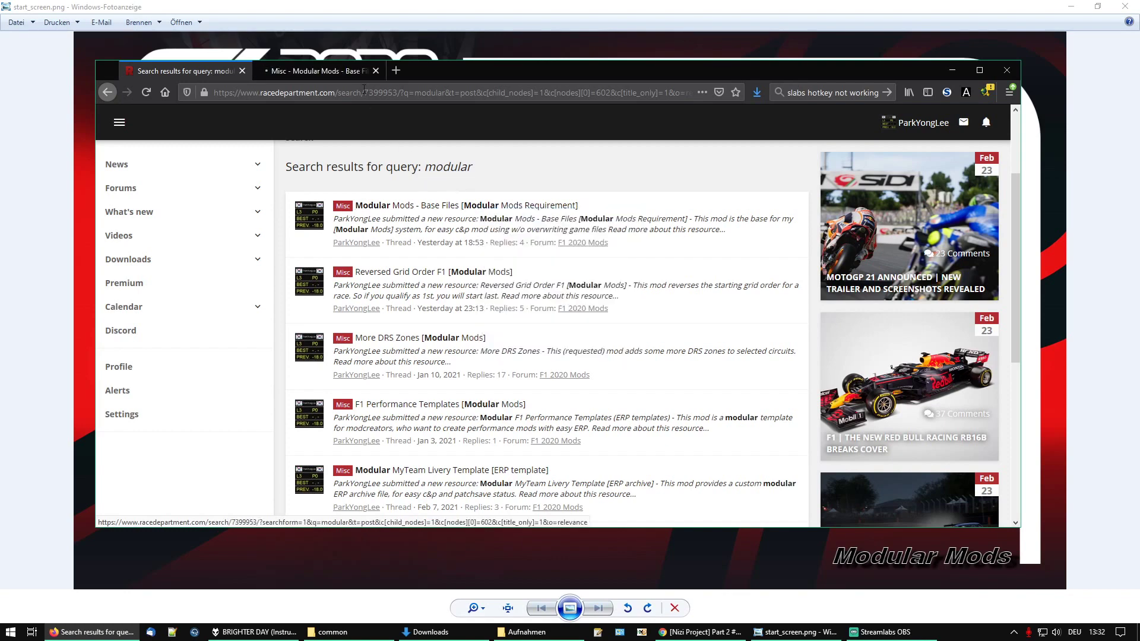
left_click(315, 71)
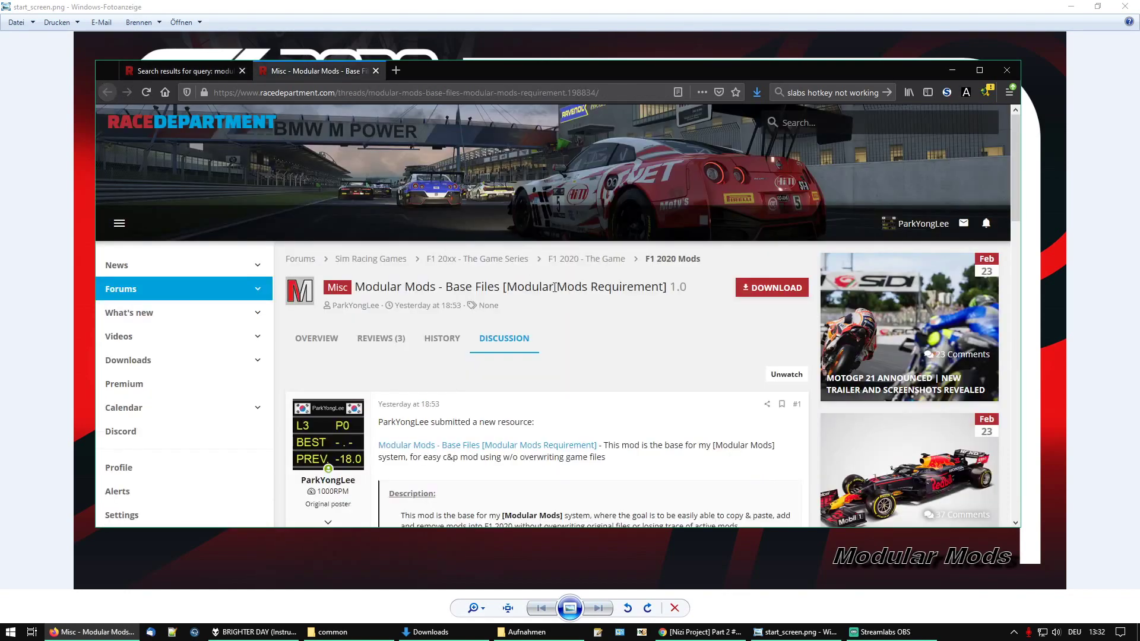
scroll(597, 301, "down", 2)
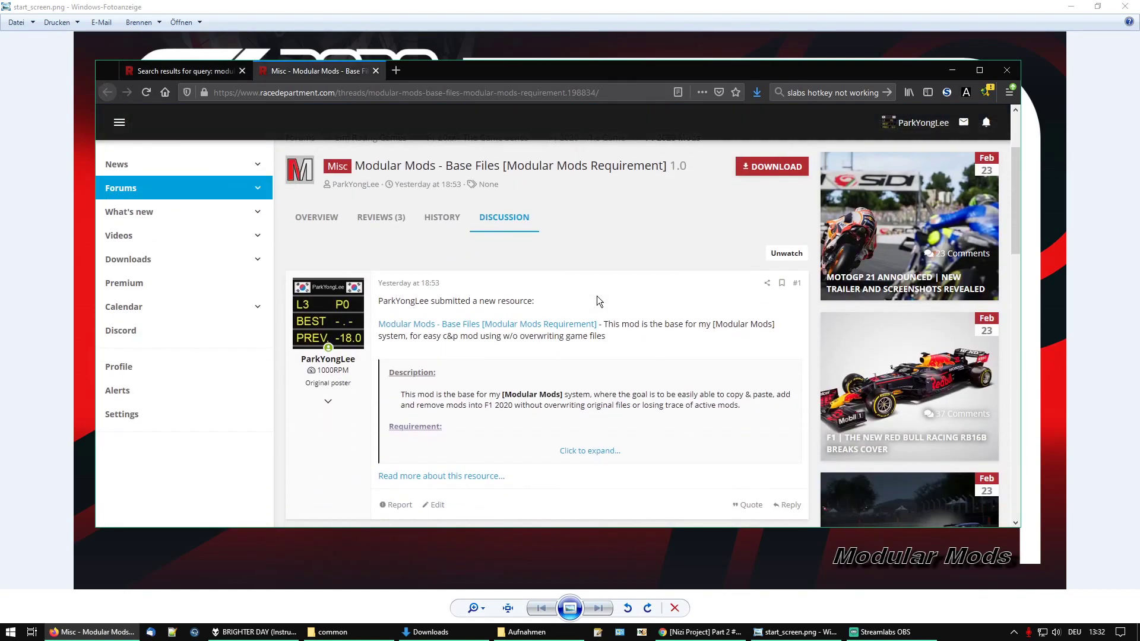
left_click(318, 226)
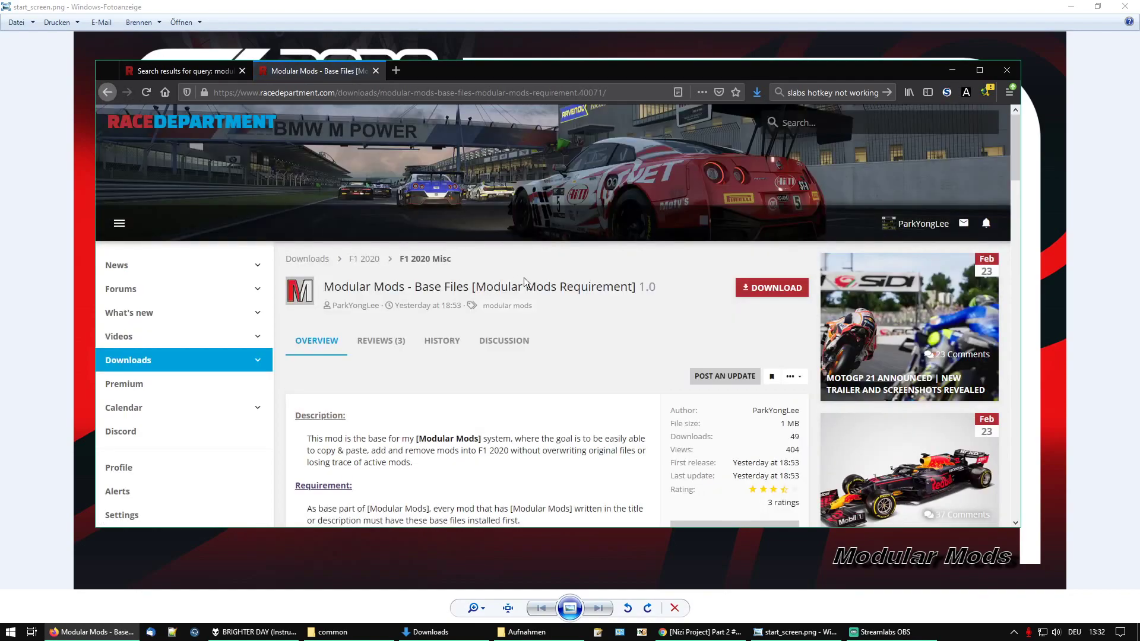
Step: Download 'F1 2020 Modular Mods - Base Files 1.0.zip' and save it to disk
scroll(596, 283, "down", 15)
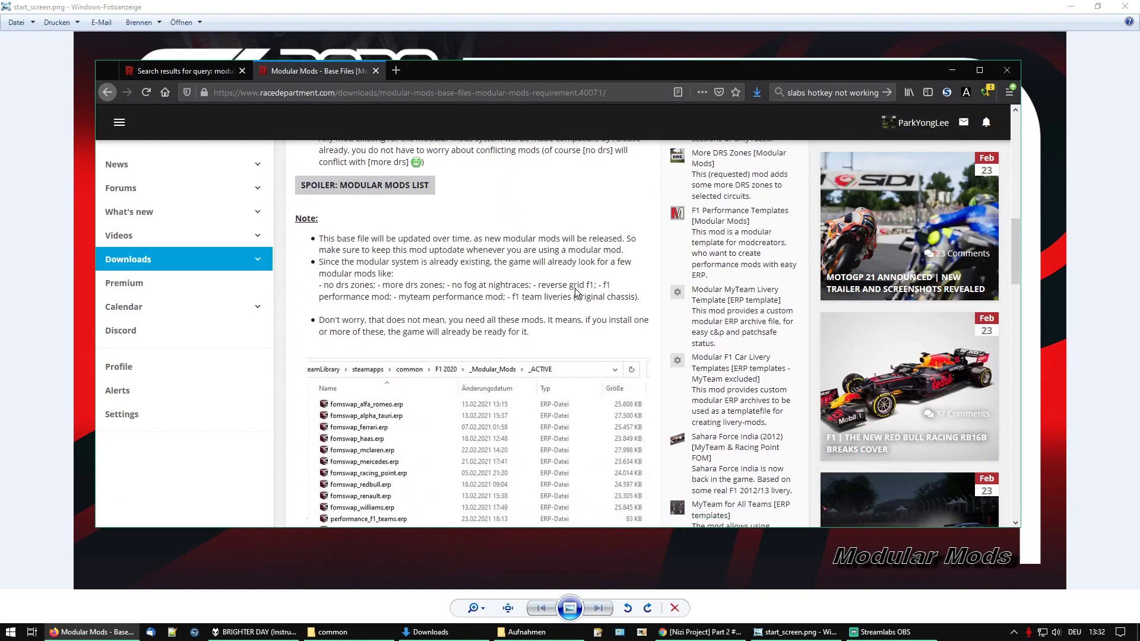
scroll(575, 293, "down", 5)
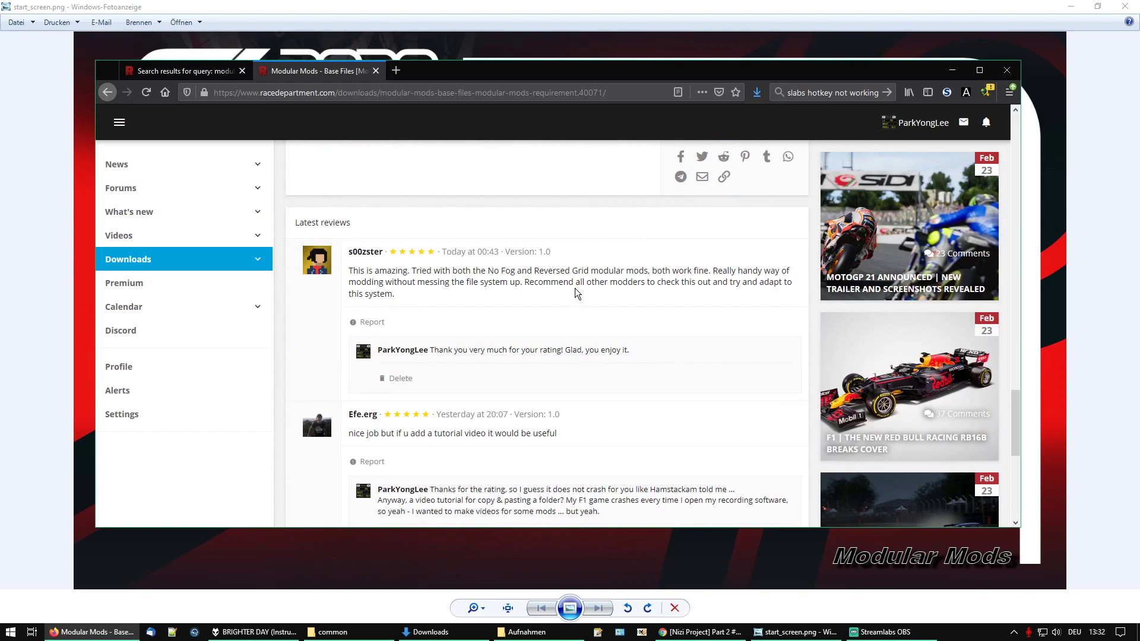
scroll(575, 288, "up", 10)
scroll(571, 307, "up", 5)
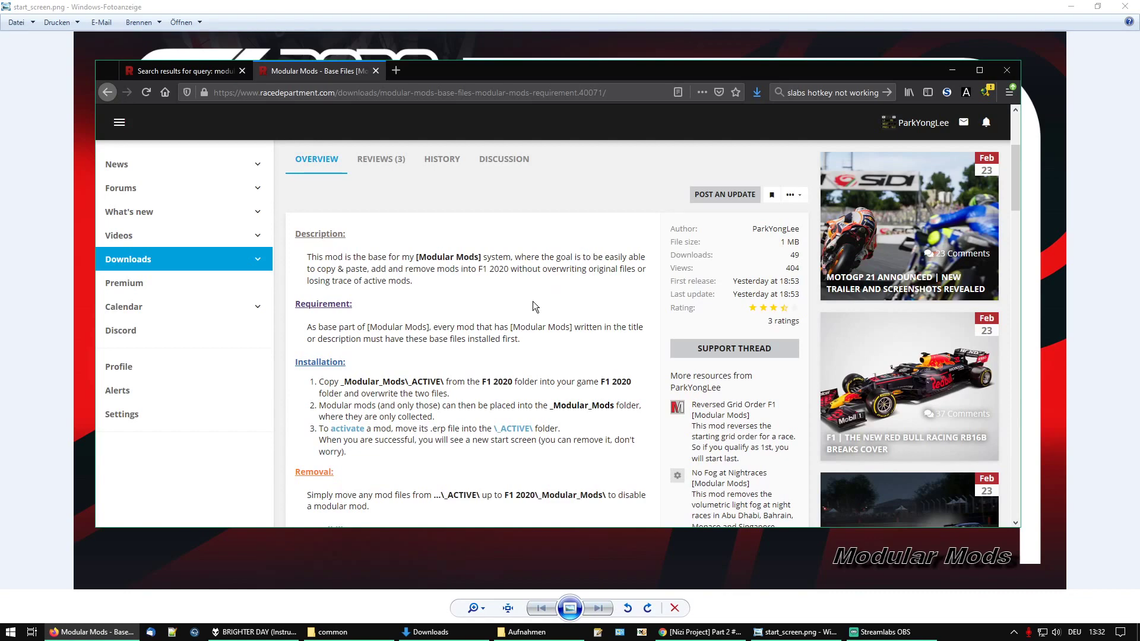
scroll(525, 308, "down", 1)
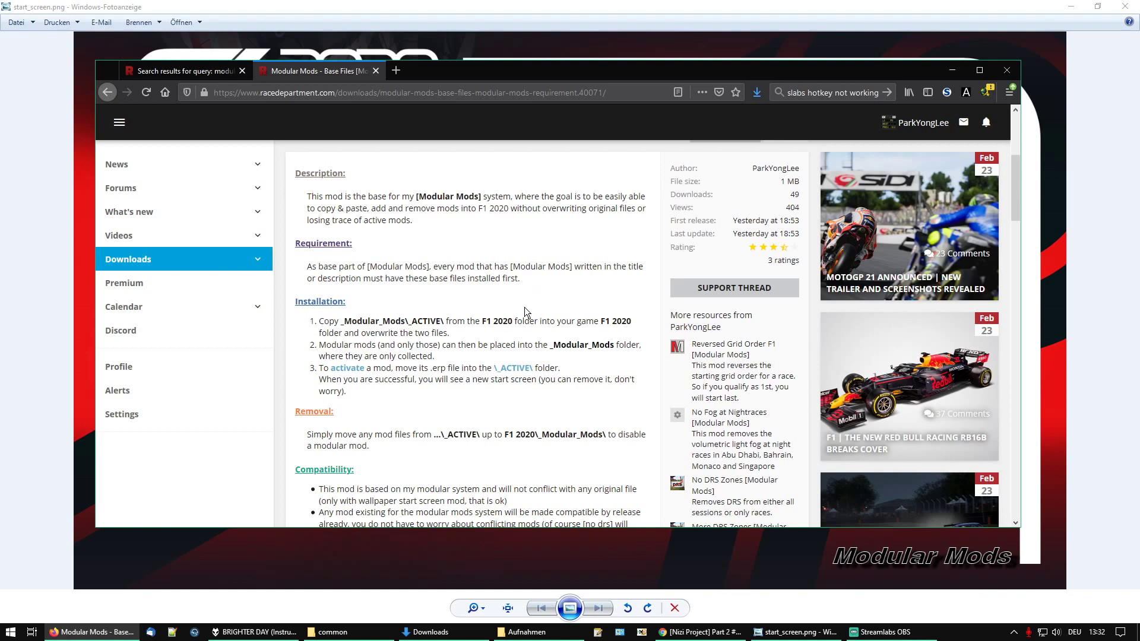
scroll(525, 308, "down", 1)
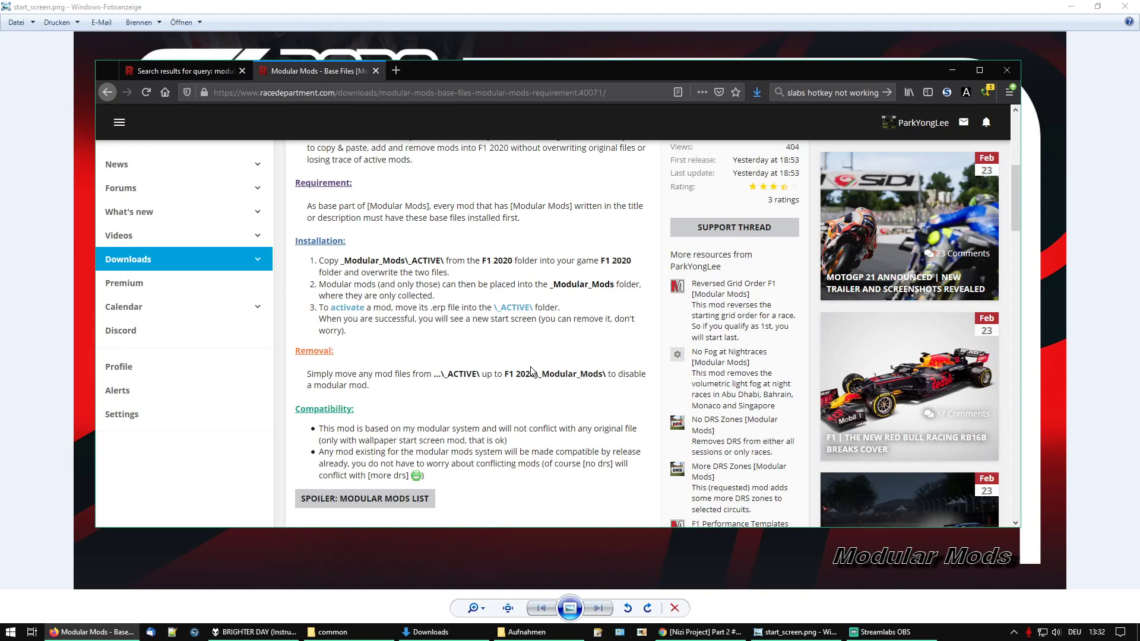
scroll(532, 371, "up", 4)
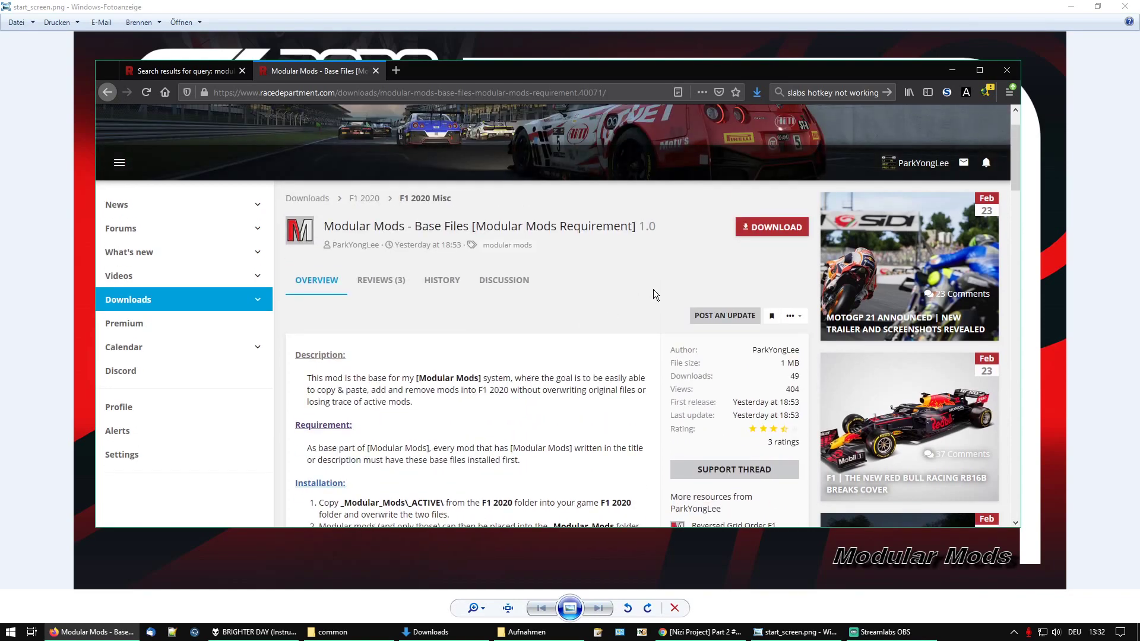
left_click(773, 231)
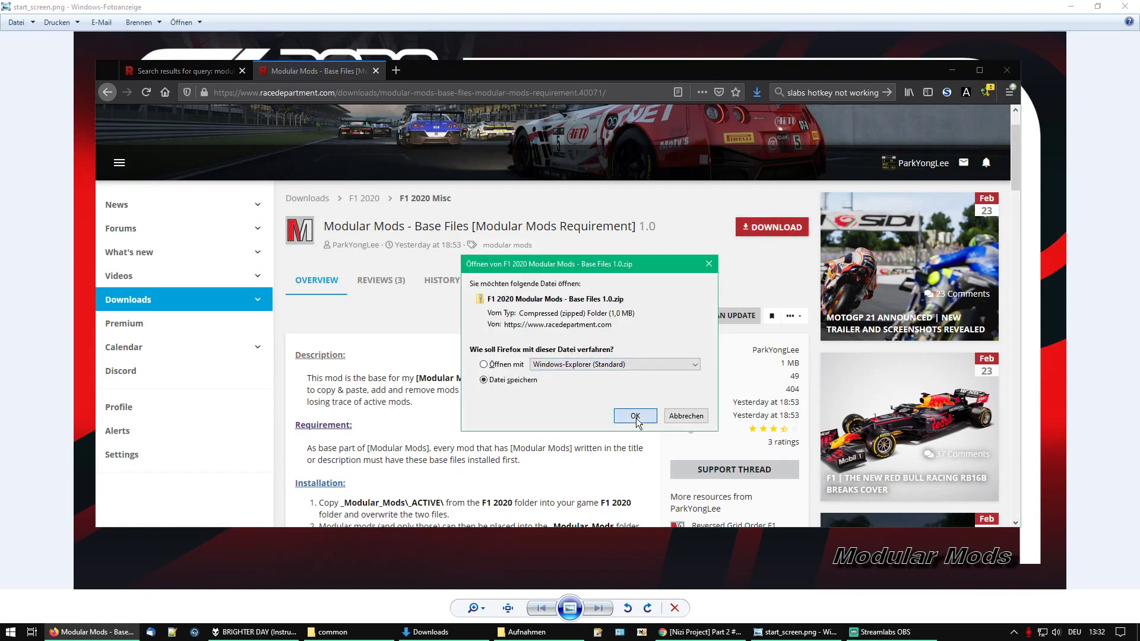
left_click(635, 416)
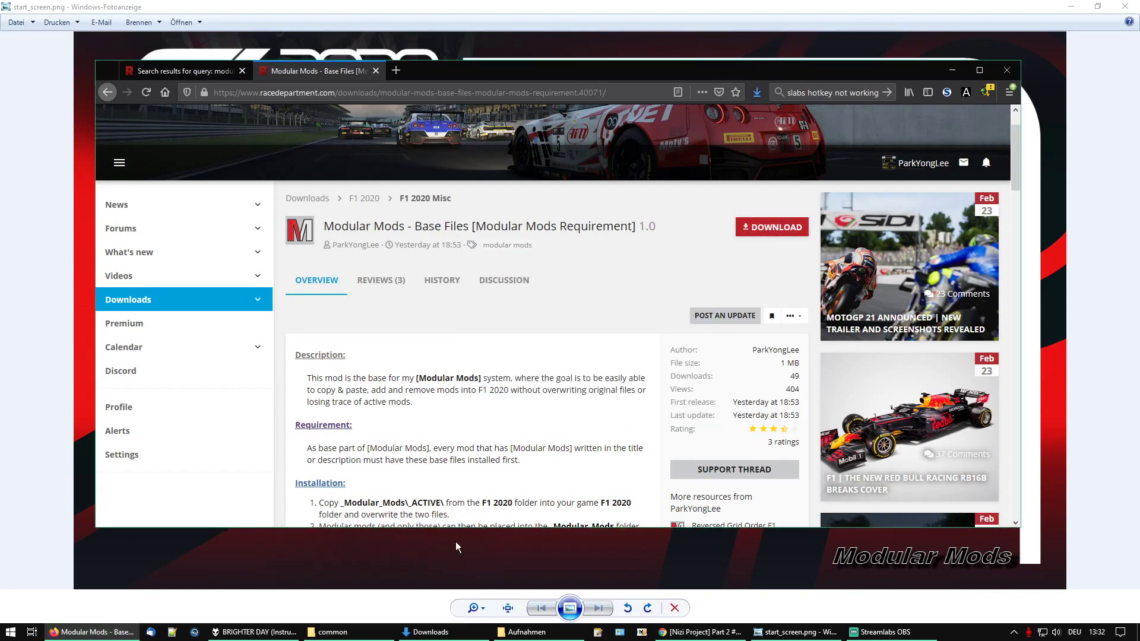
Step: Select the Base Files zip in Downloads and place the common game folder window beside it
left_click(392, 605)
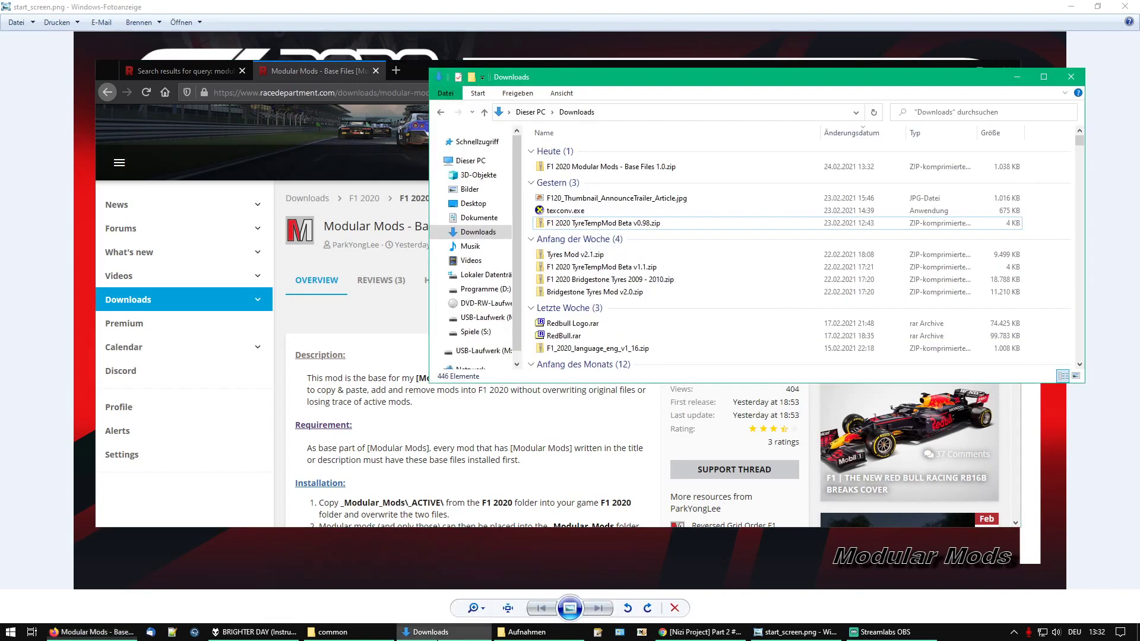
left_click(615, 168)
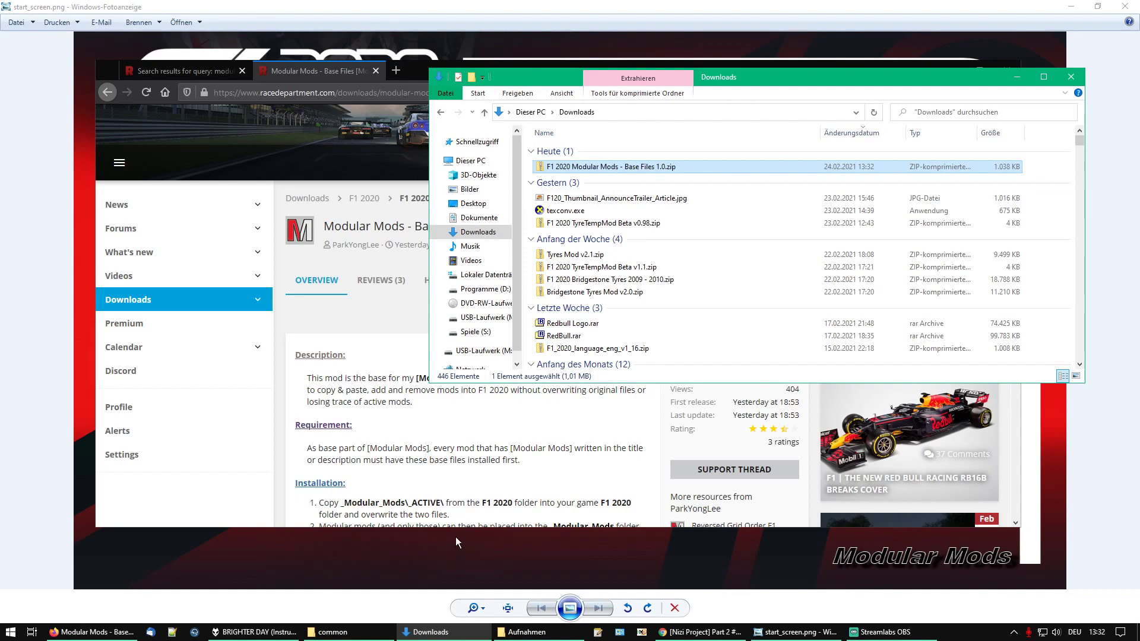
left_click(355, 638)
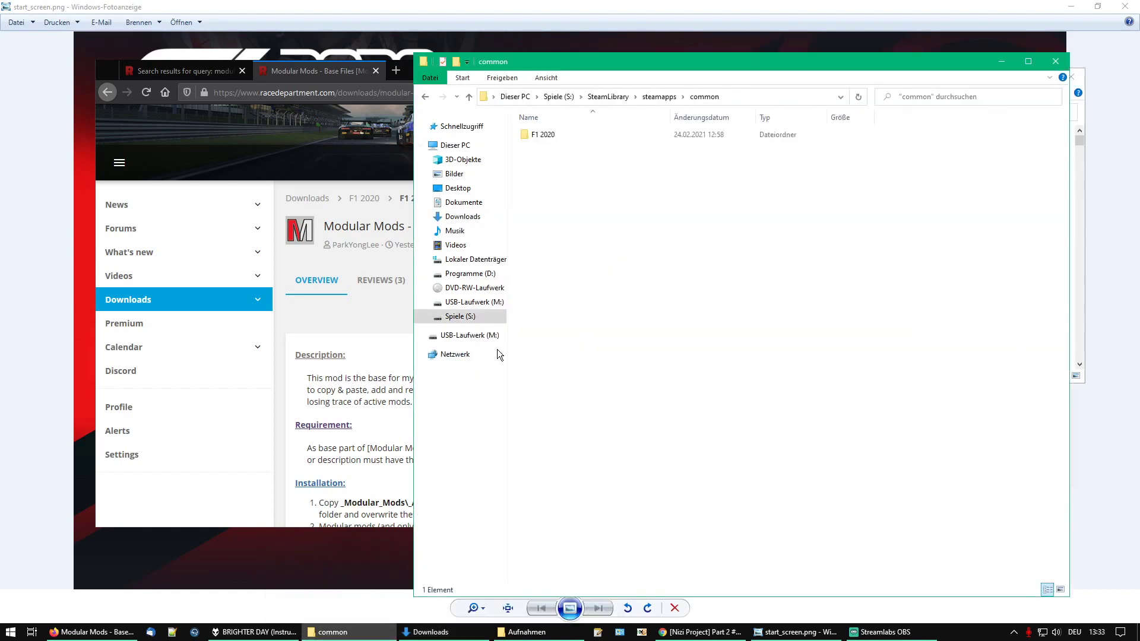
left_click_drag(583, 61, 225, 45)
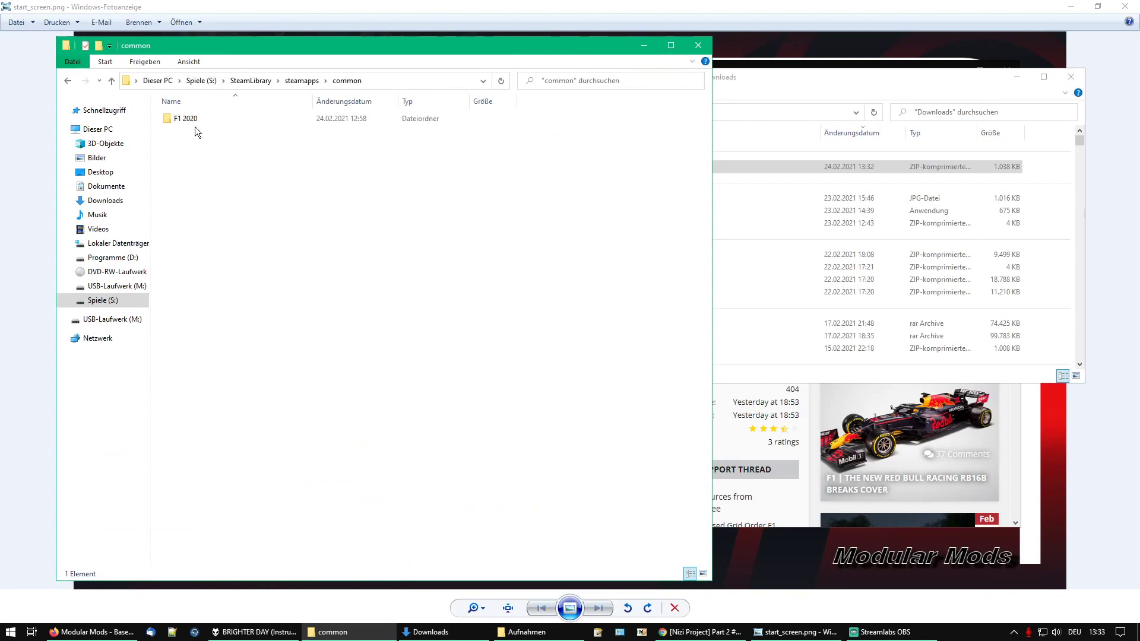
Step: Open the F1 2020 game folder, then bring Downloads back to the front
left_click(193, 123)
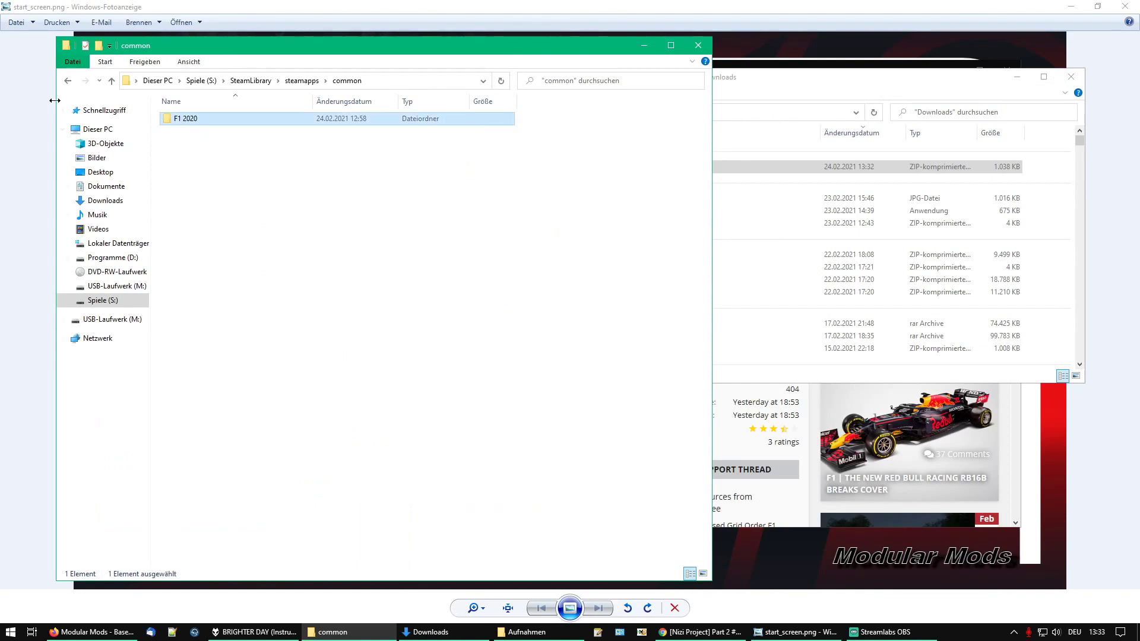
double_click(236, 122)
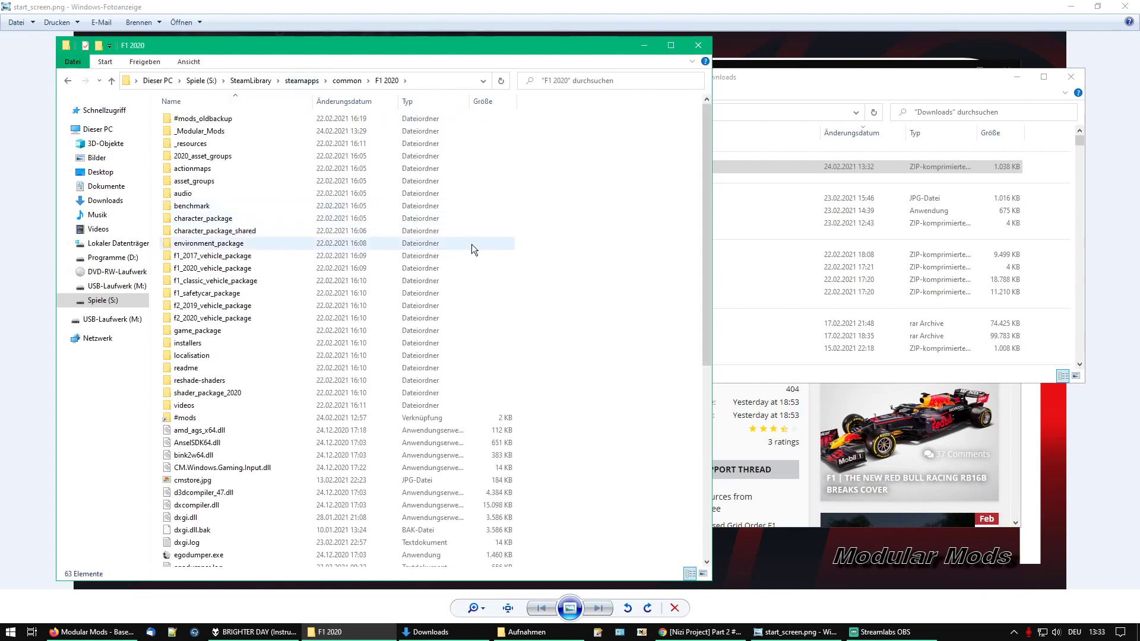
scroll(580, 288, "down", 6)
scroll(578, 288, "up", 2)
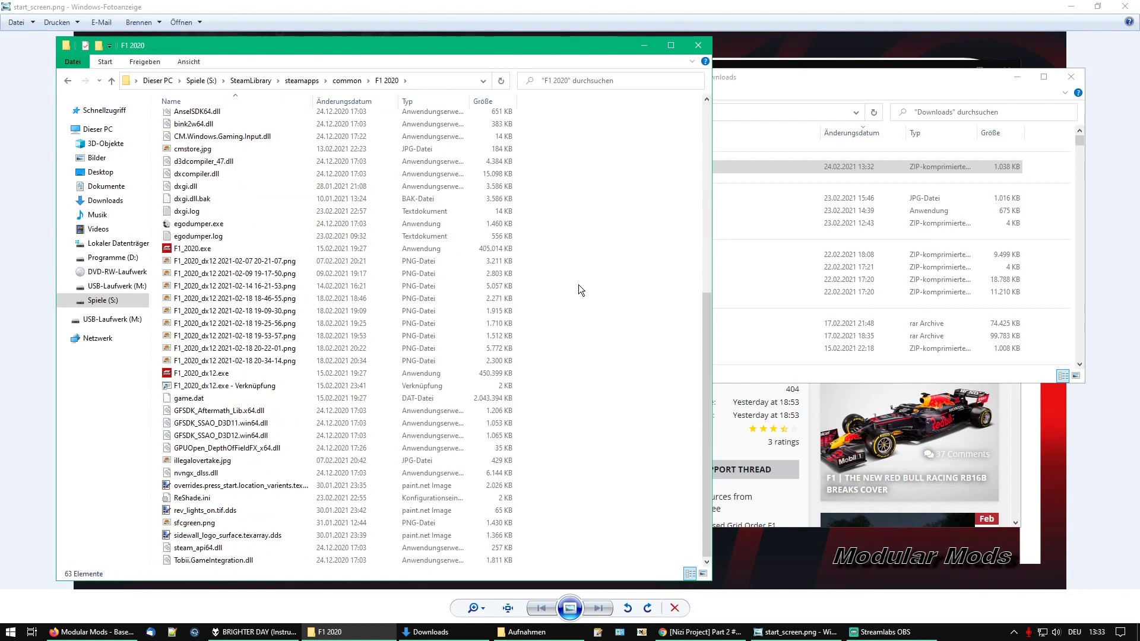
scroll(579, 284, "up", 5)
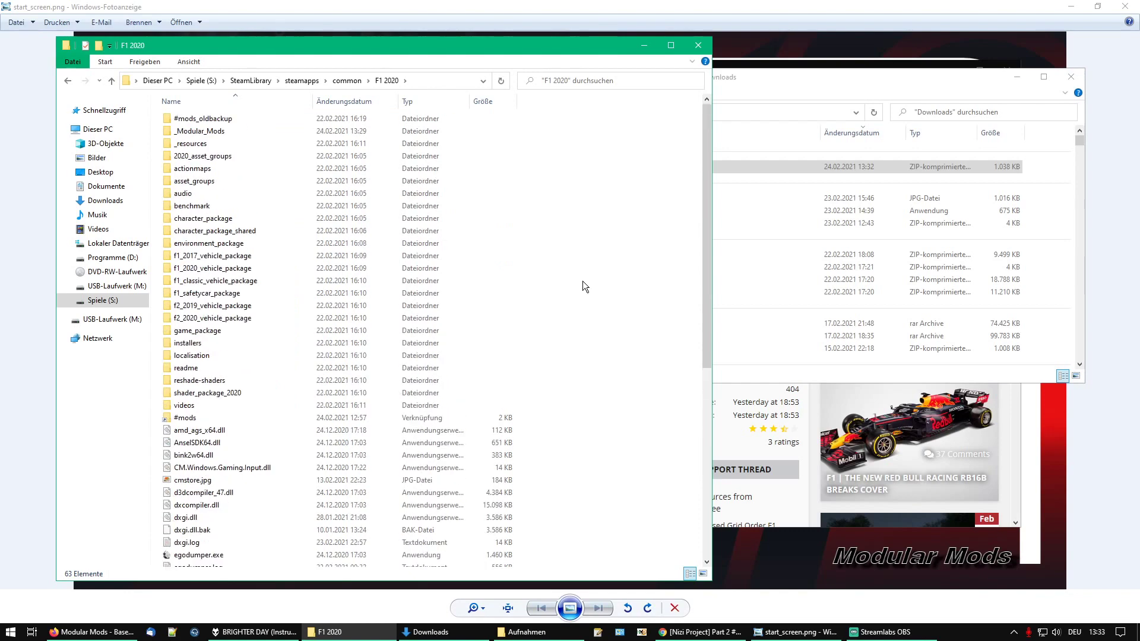
left_click(800, 86)
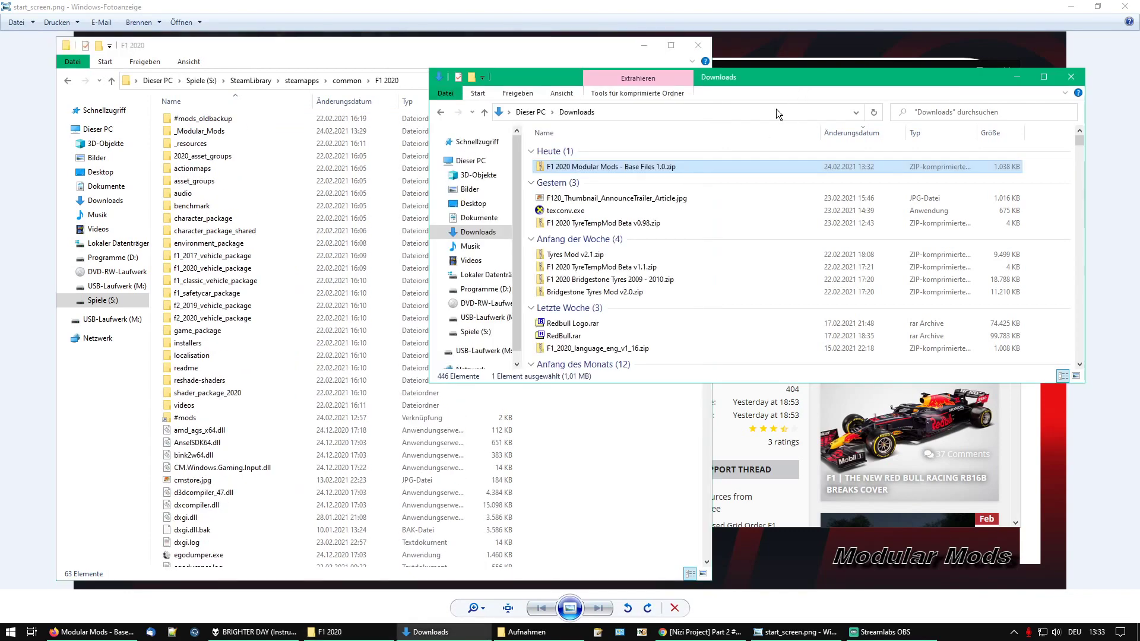
Step: Open the F1 2020 folder inside the Base Files zip and the game's F1 2020 installation folder
double_click(658, 167)
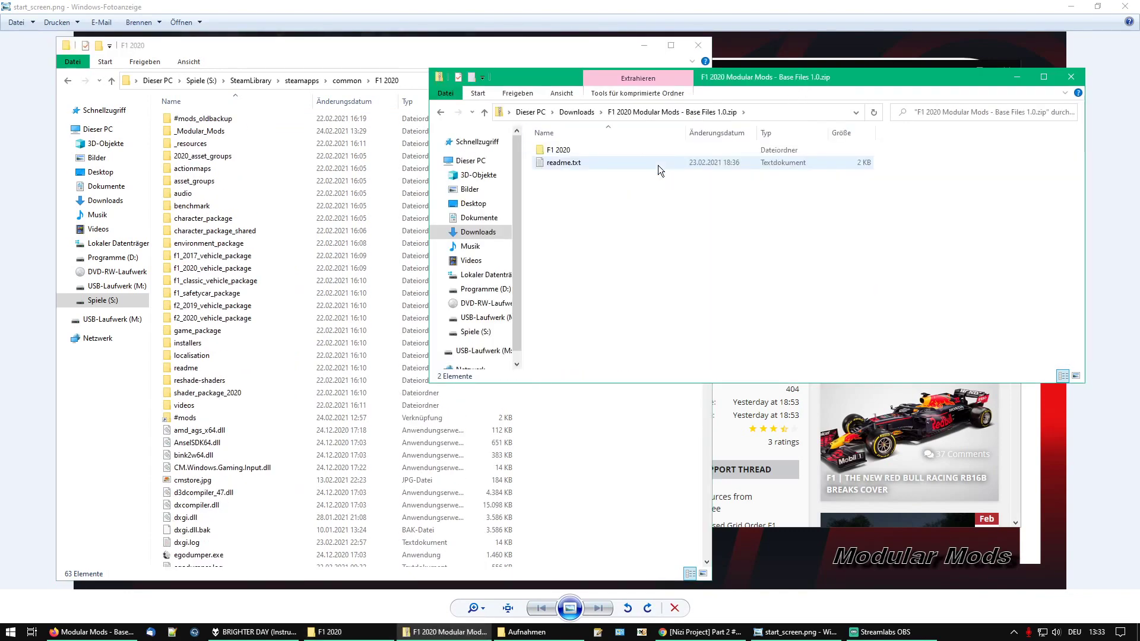
left_click(558, 150)
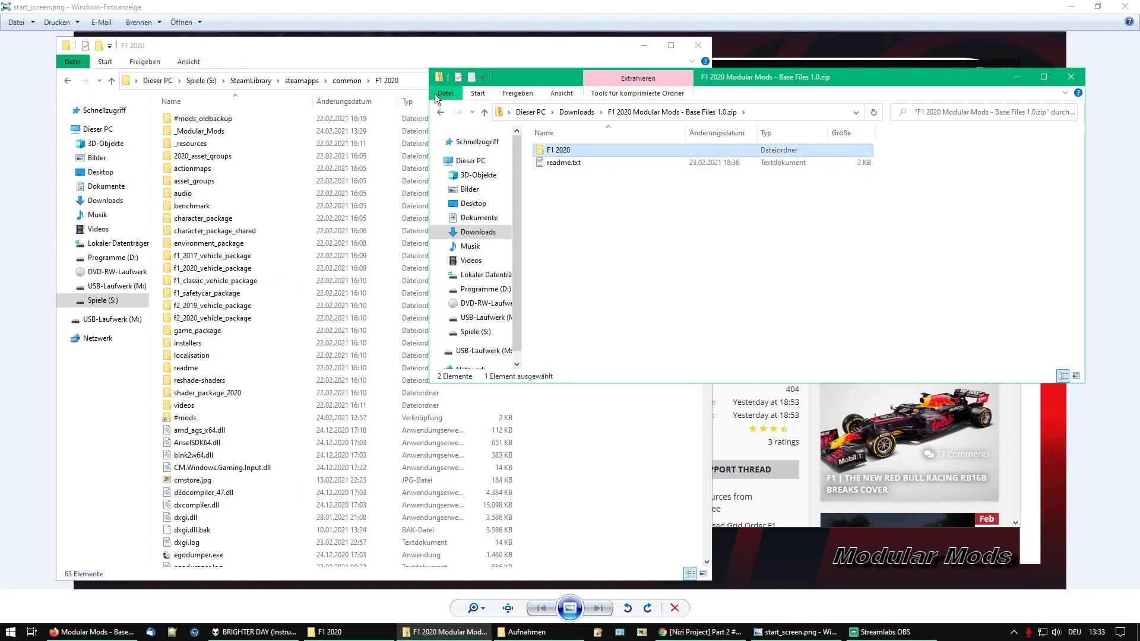
left_click(347, 82)
left_click(950, 227)
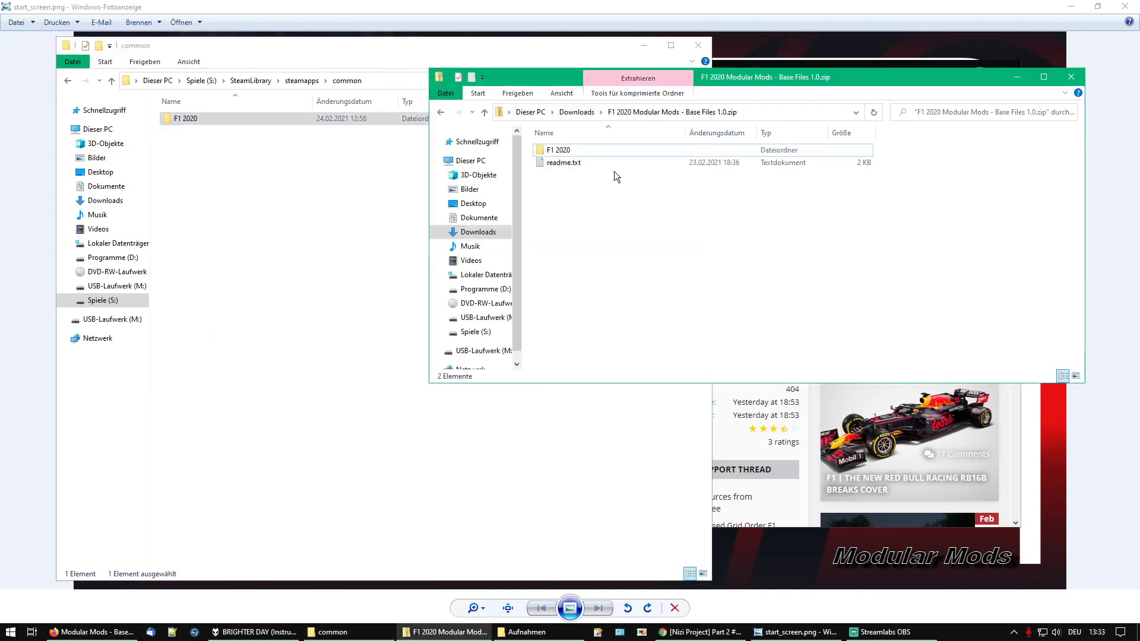
double_click(569, 152)
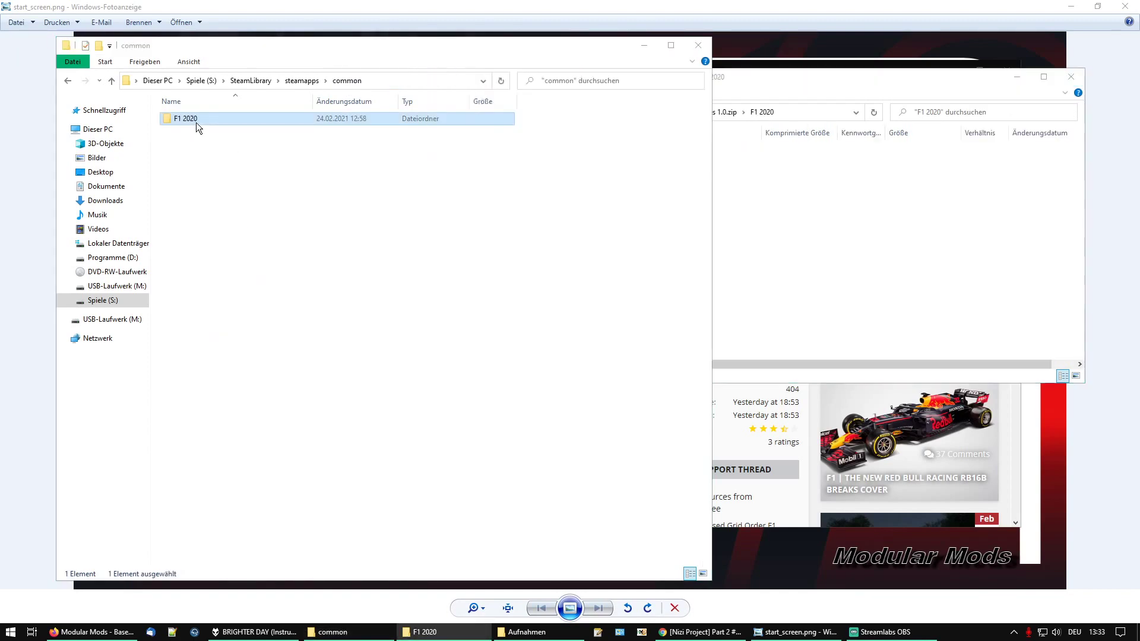
double_click(196, 123)
left_click(869, 193)
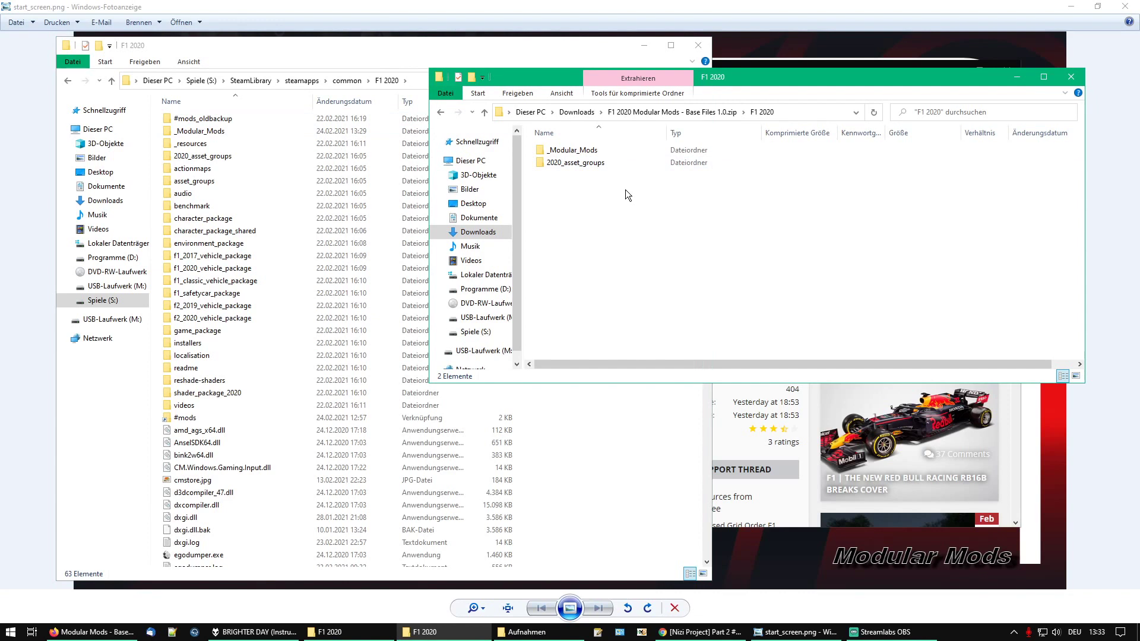
Step: Copy _Modular_Mods and 2020_asset_groups into the game's F1 2020 folder, resolving the duplicate-name prompt
key("ctrl+a")
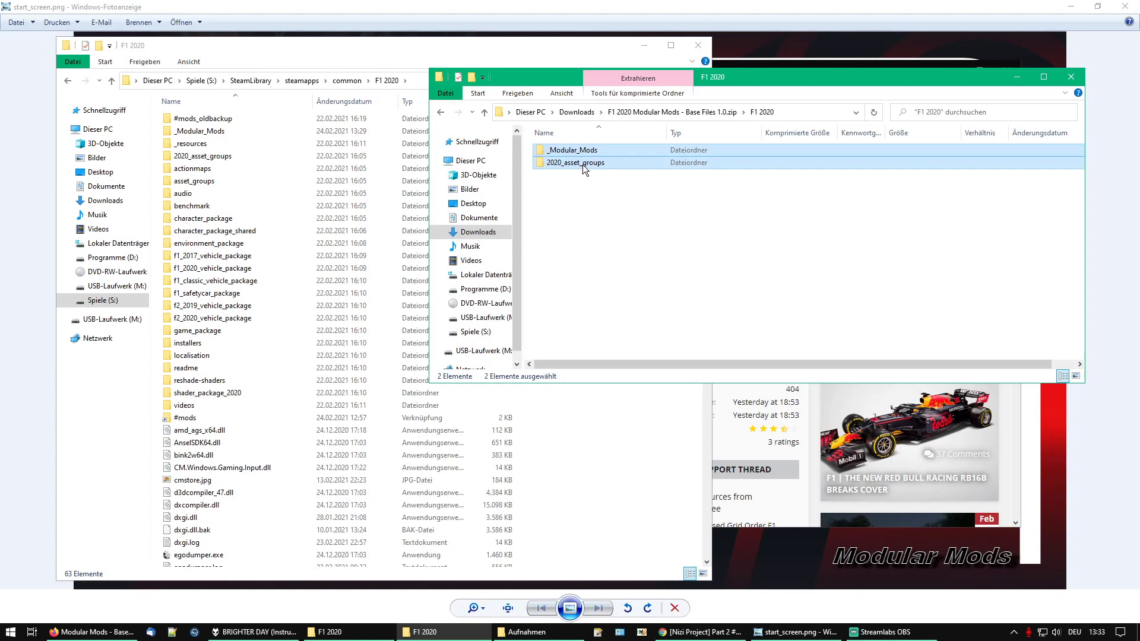
left_click(397, 51)
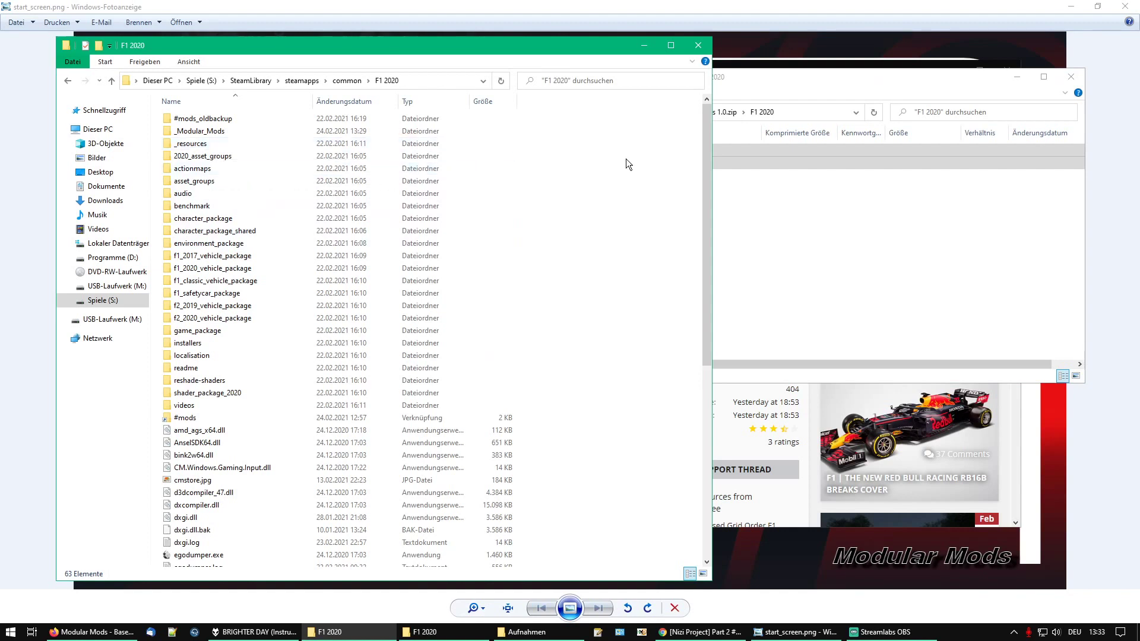
key("ctrl+v")
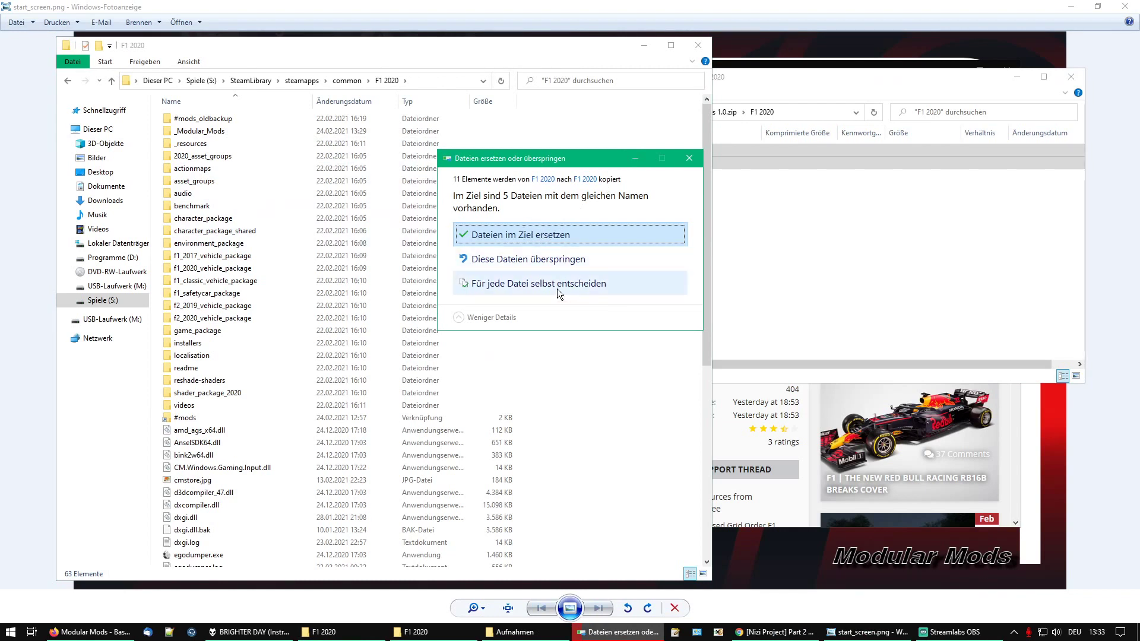
left_click(534, 267)
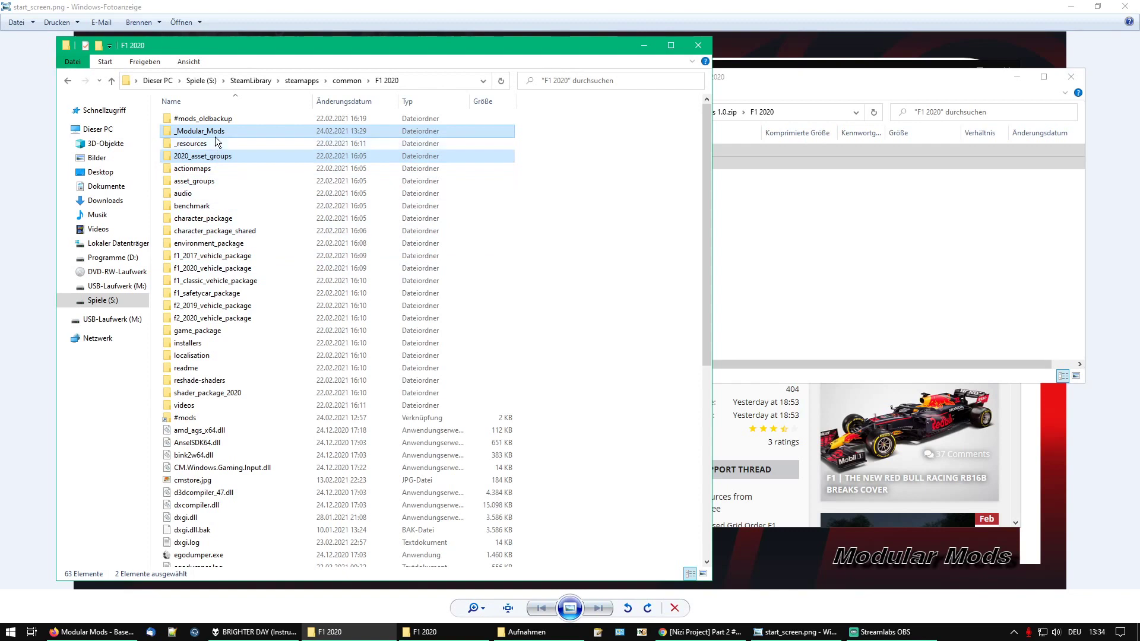
Step: Open _Modular_Mods and read i_am_an_inactive_file.readme.txt in Notepad
left_click(222, 156, "ctrl")
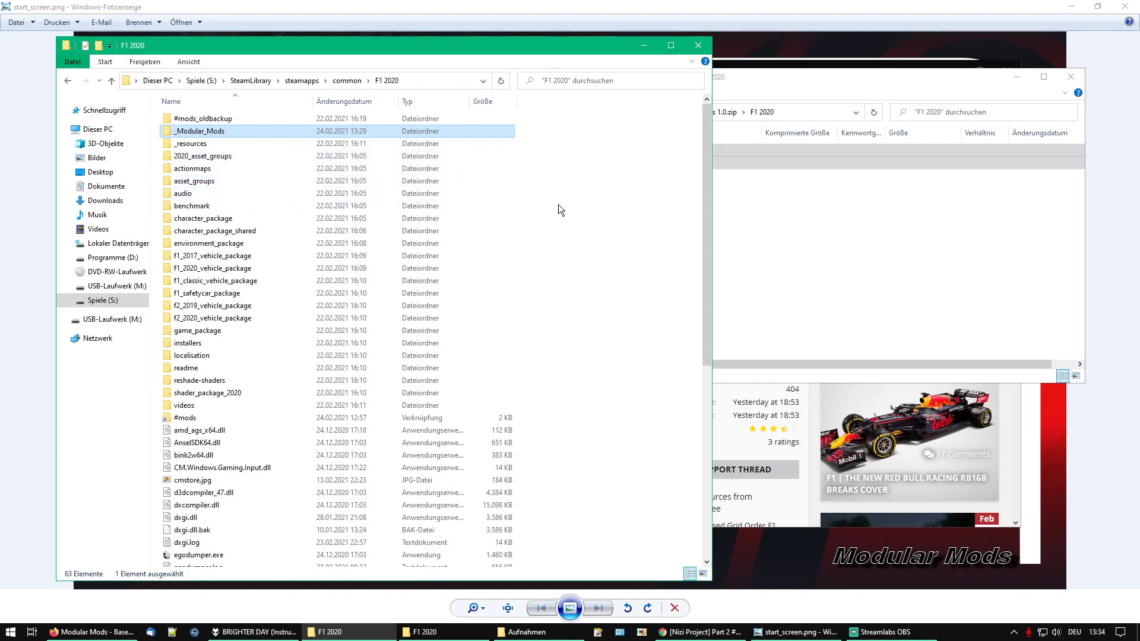
key("Return")
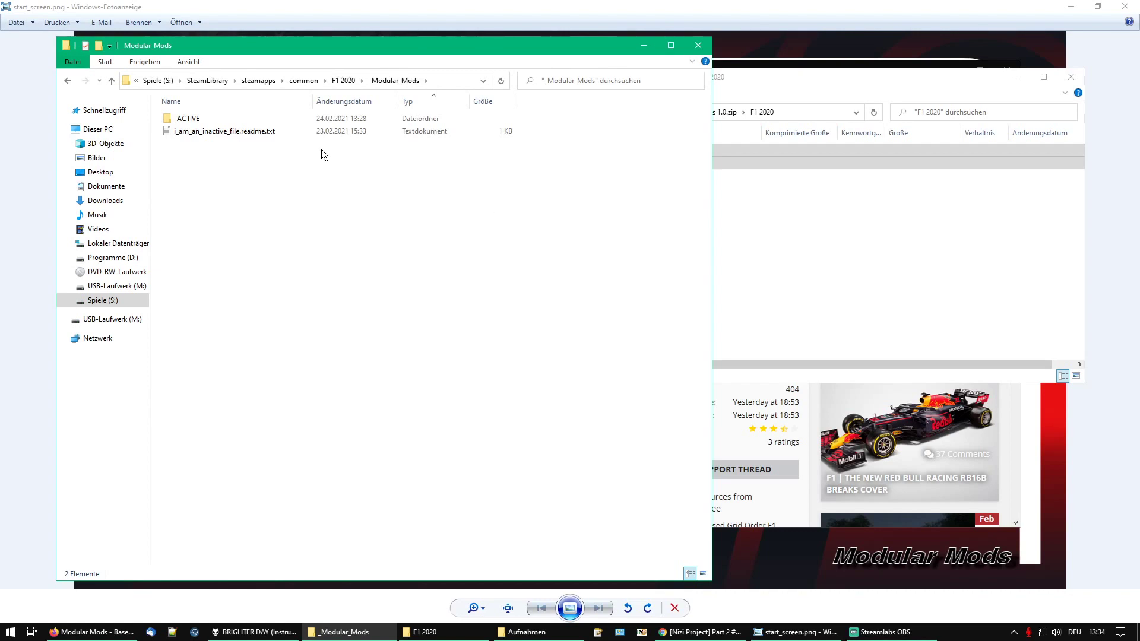
double_click(229, 131)
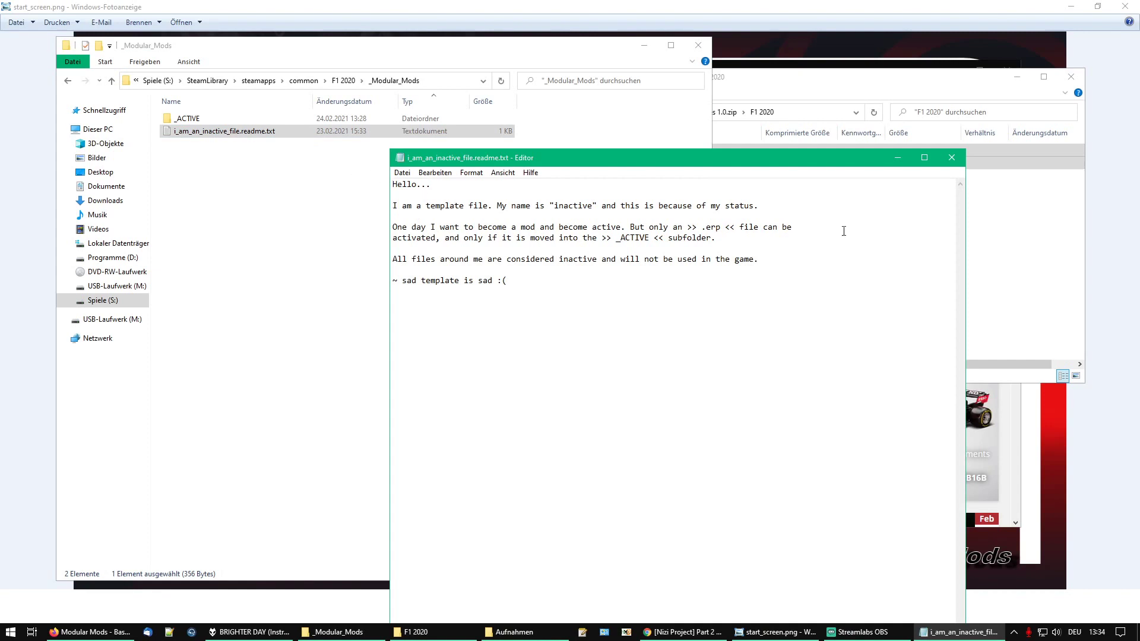
Step: Close the Notepad readme window
left_click(954, 162)
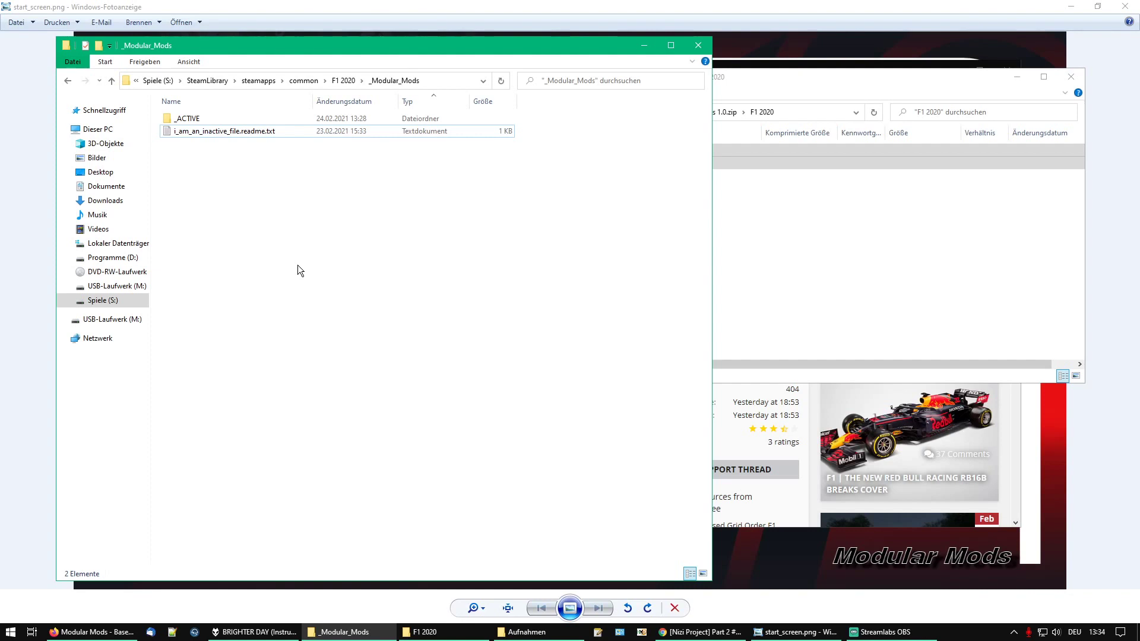
Step: Open _ACTIVE, select start_screen.erp, and view the start_screen.png preview before minimizing it
left_click(194, 122)
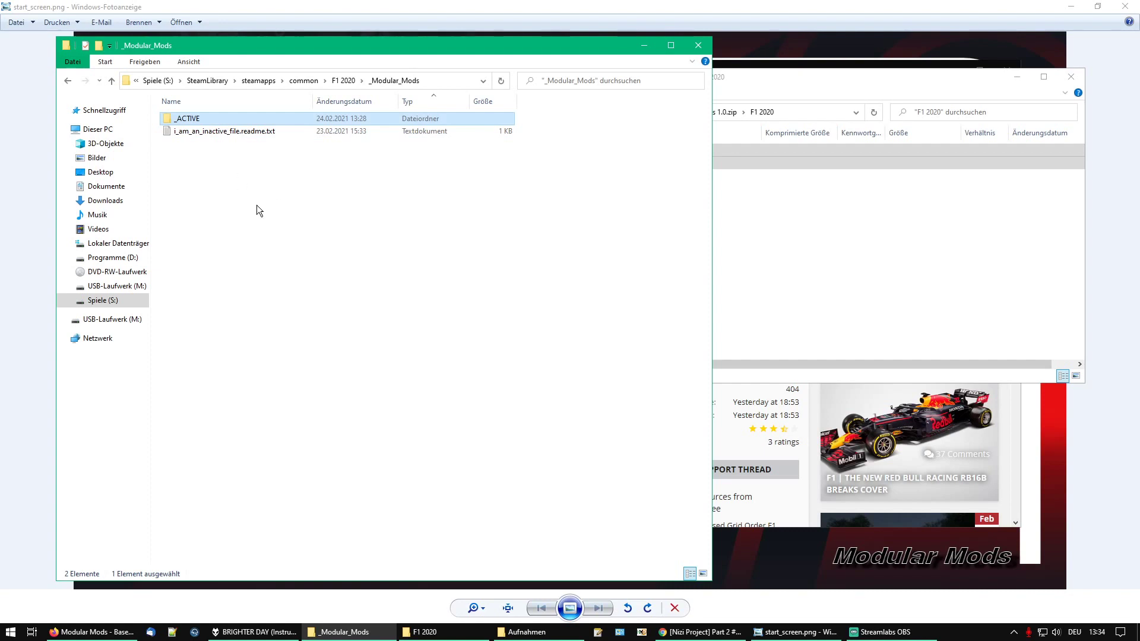
key("Return")
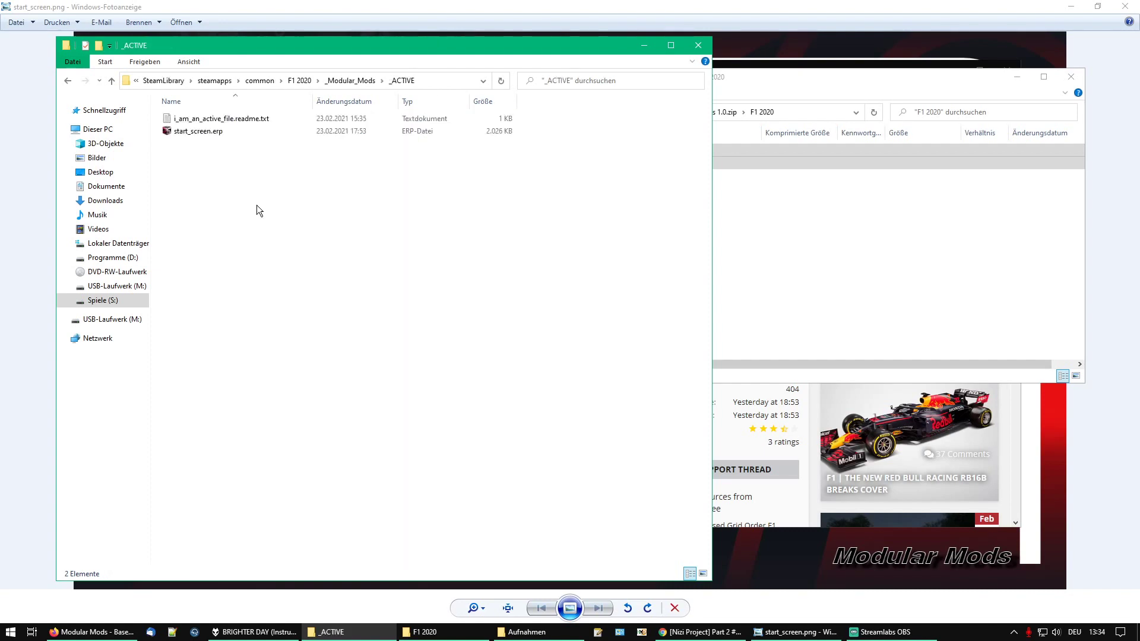
left_click(210, 137)
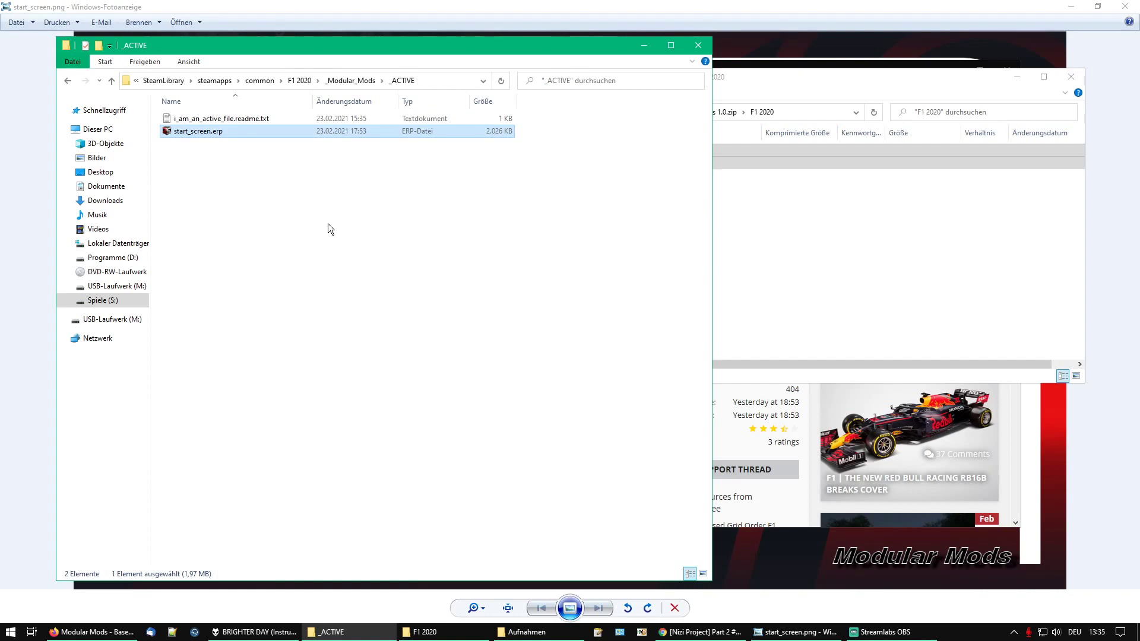
left_click(832, 12)
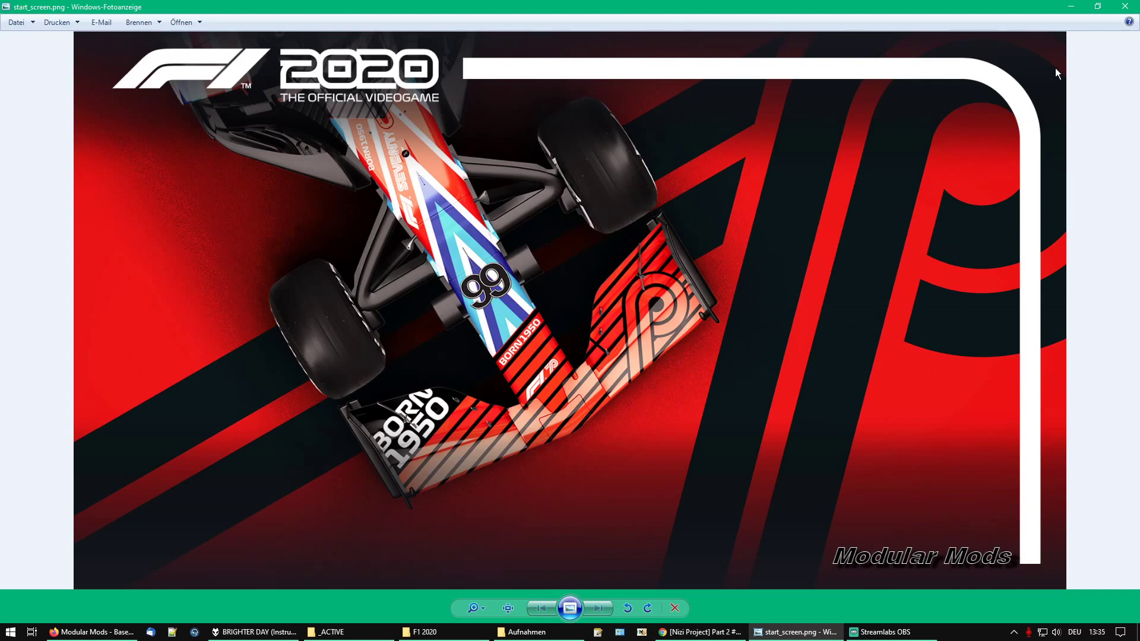
left_click(1072, 7)
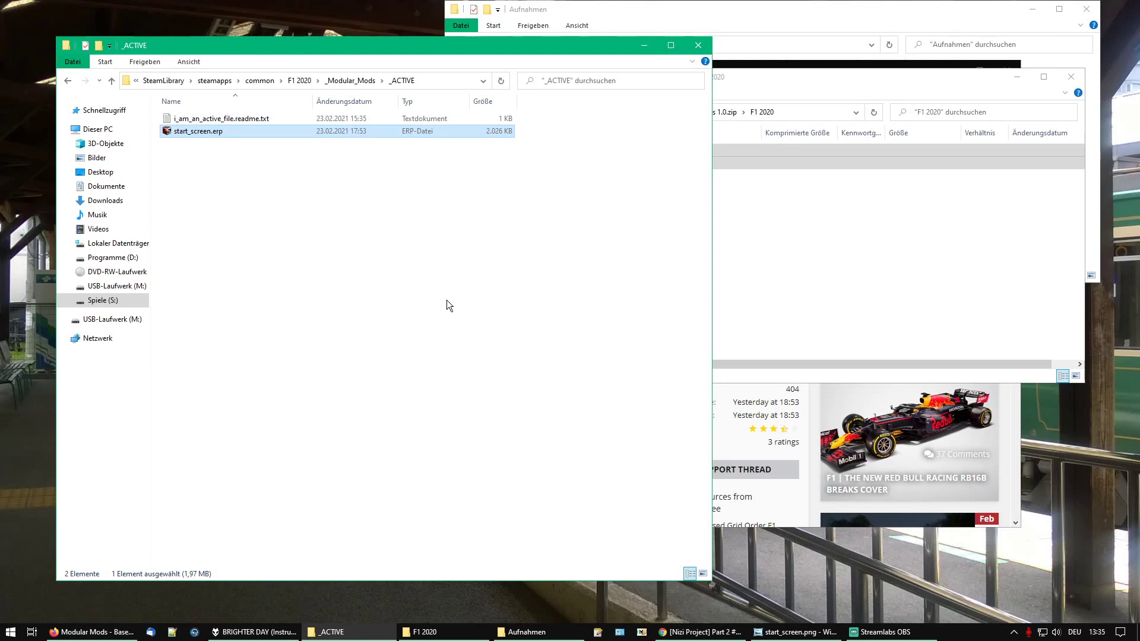
Step: Move start_screen.erp into _Modular_Mods, confirm _ACTIVE holds only the readme, then return to Firefox
left_click(348, 81)
left_click(365, 242)
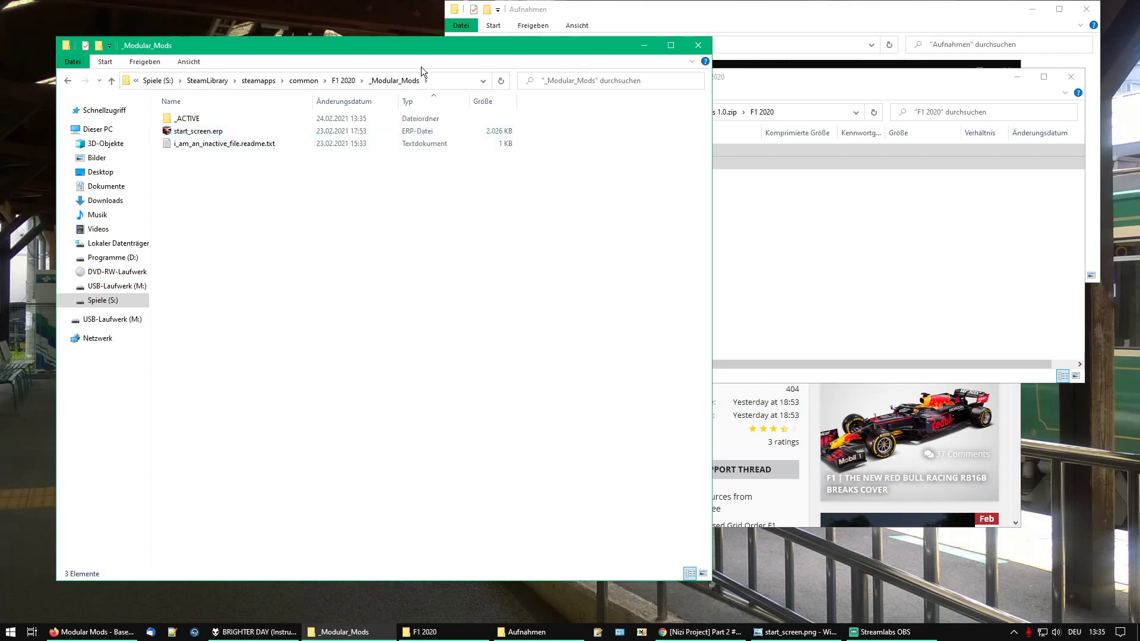
double_click(187, 119)
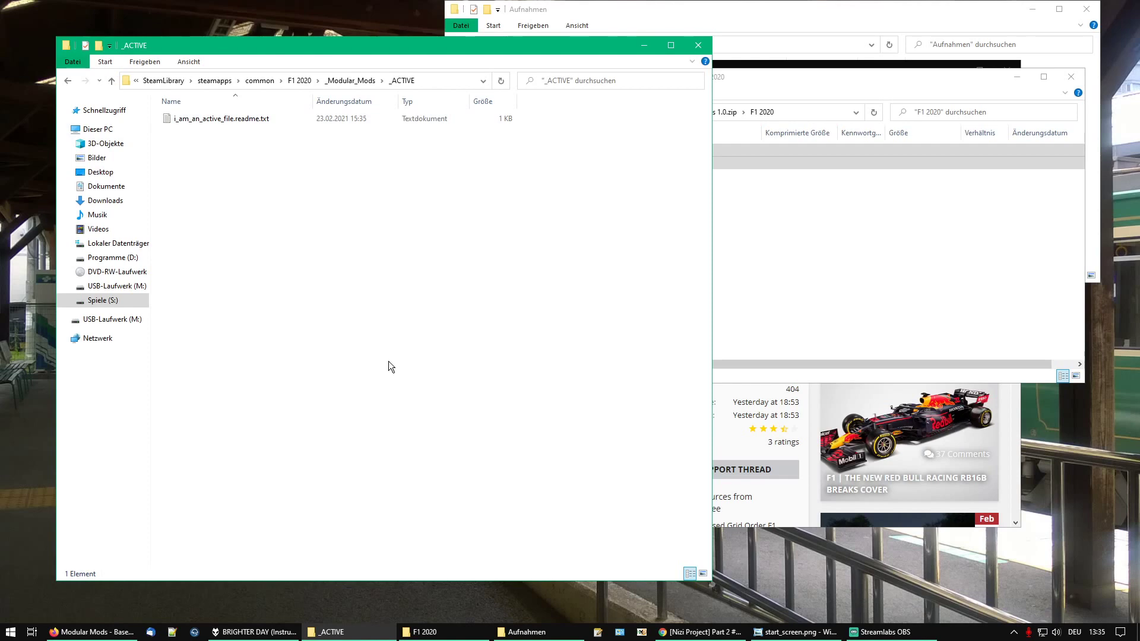
left_click(109, 634)
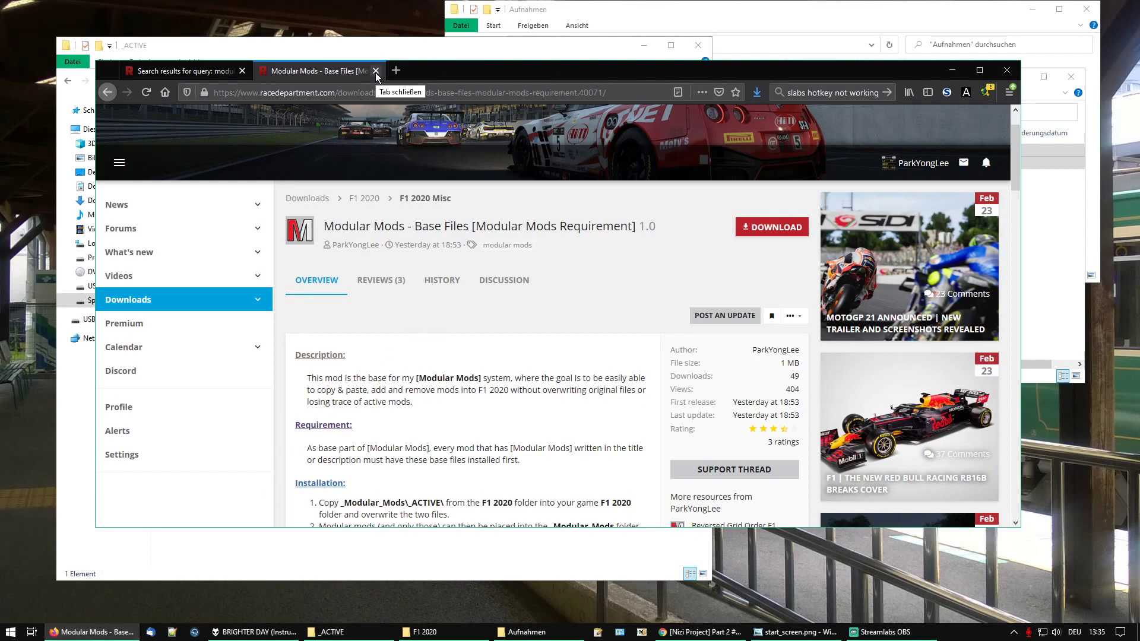
Step: Close the Base Files tab and open the More DRS Zones mod's overview page
left_click(376, 71)
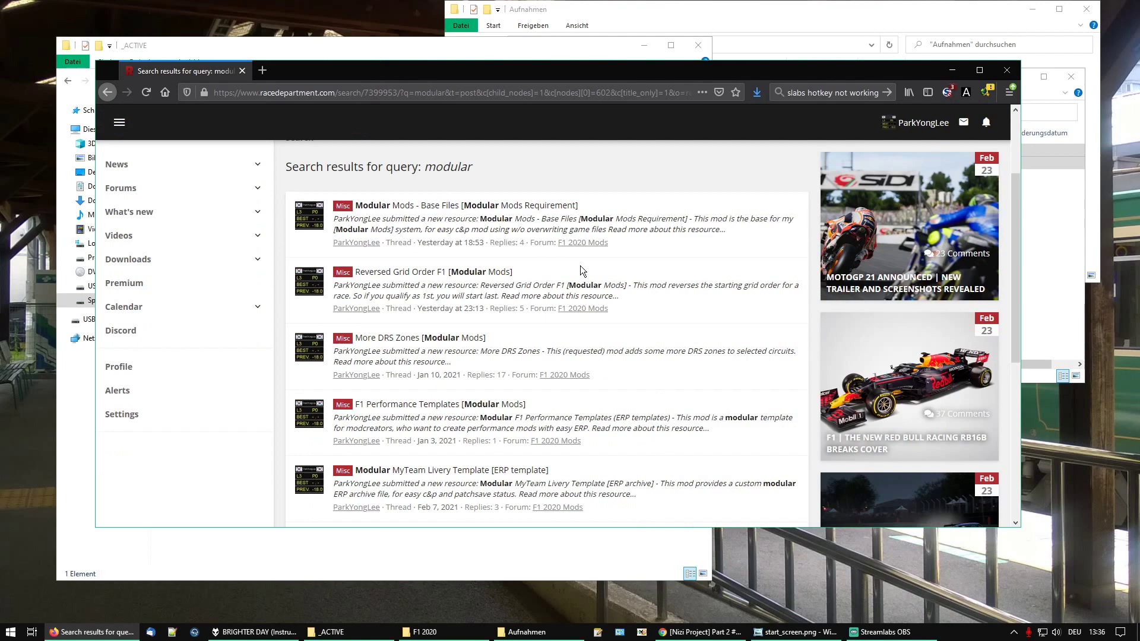
scroll(580, 266, "down", 2)
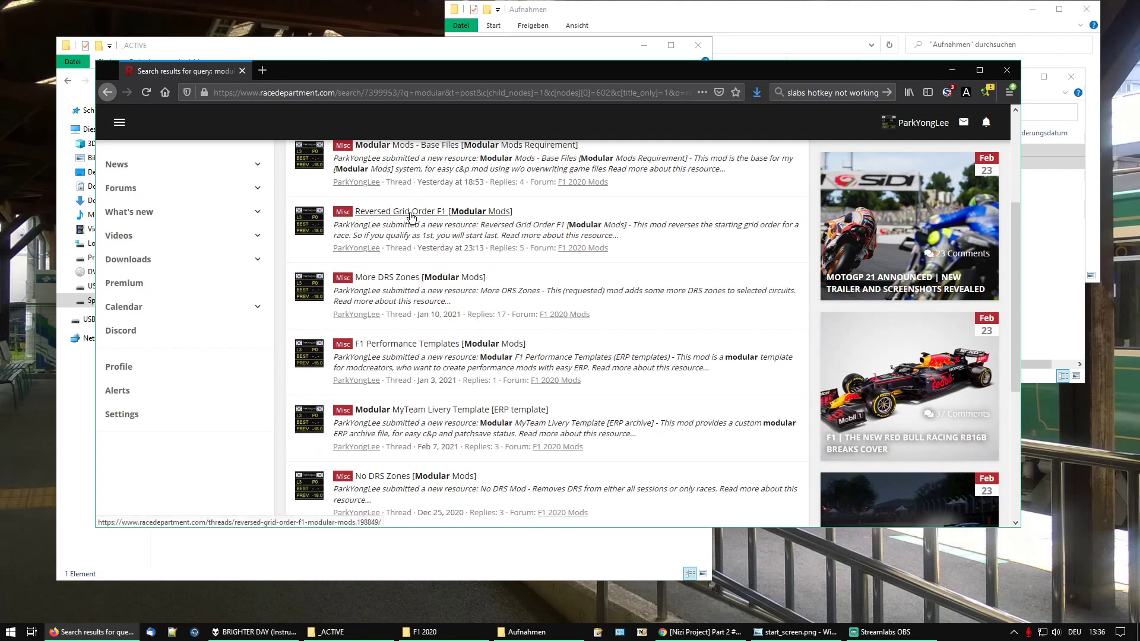
left_click(406, 277)
scroll(659, 294, "down", 1)
left_click(316, 274)
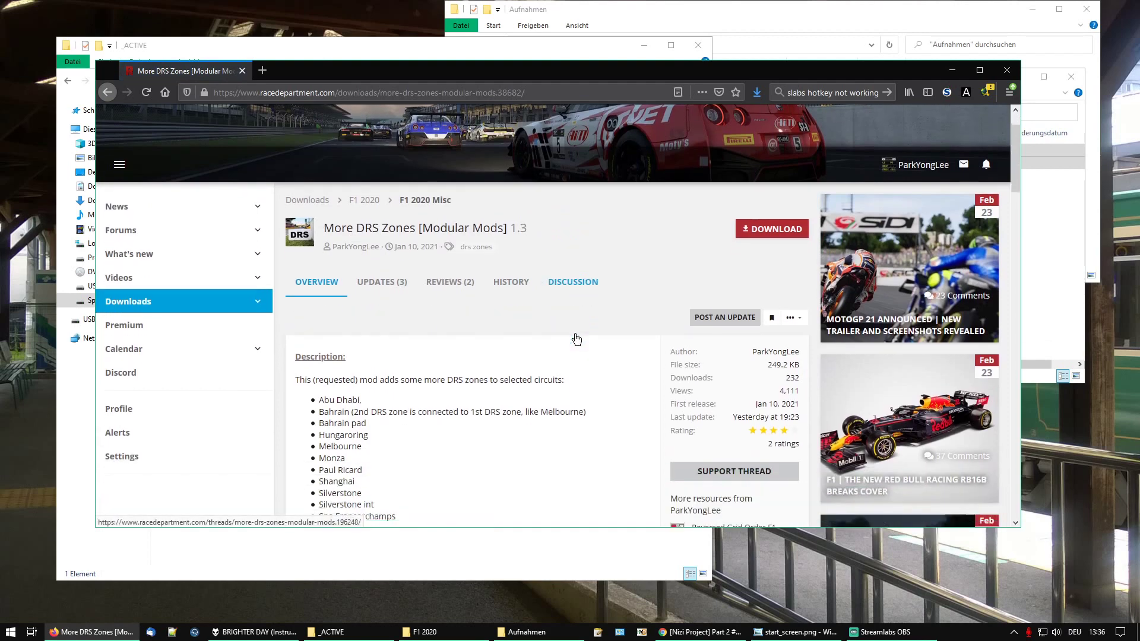
Step: Save 'F1 2020 More DRS Zones 1.3.zip' to disk, then return to File Explorer
scroll(576, 338, "down", 7)
scroll(564, 344, "down", 3)
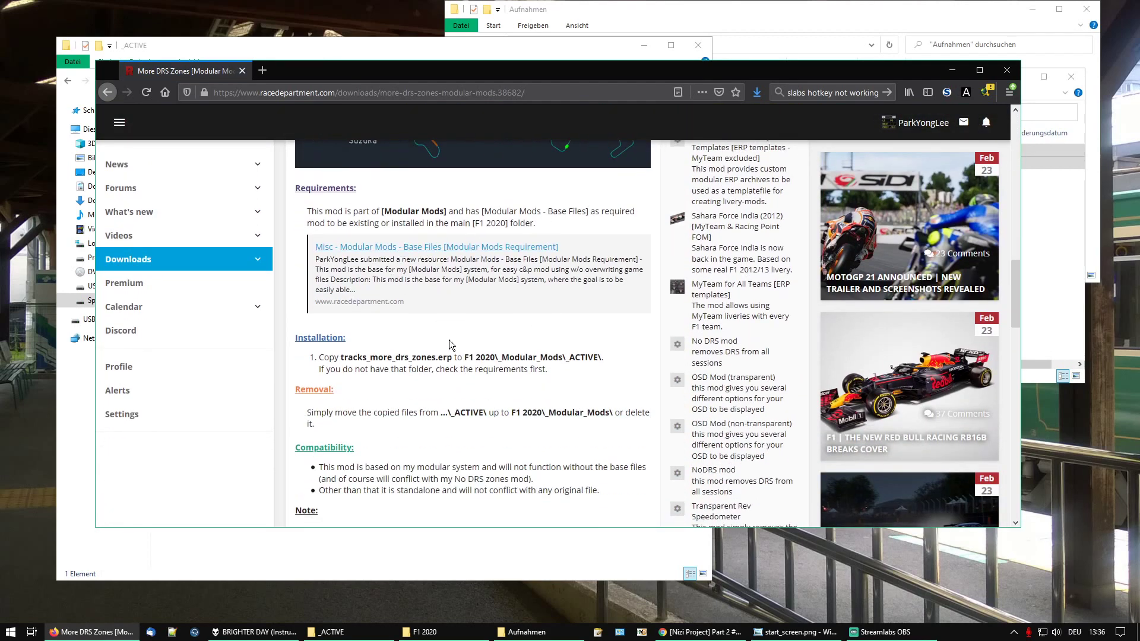
scroll(483, 360, "up", 3)
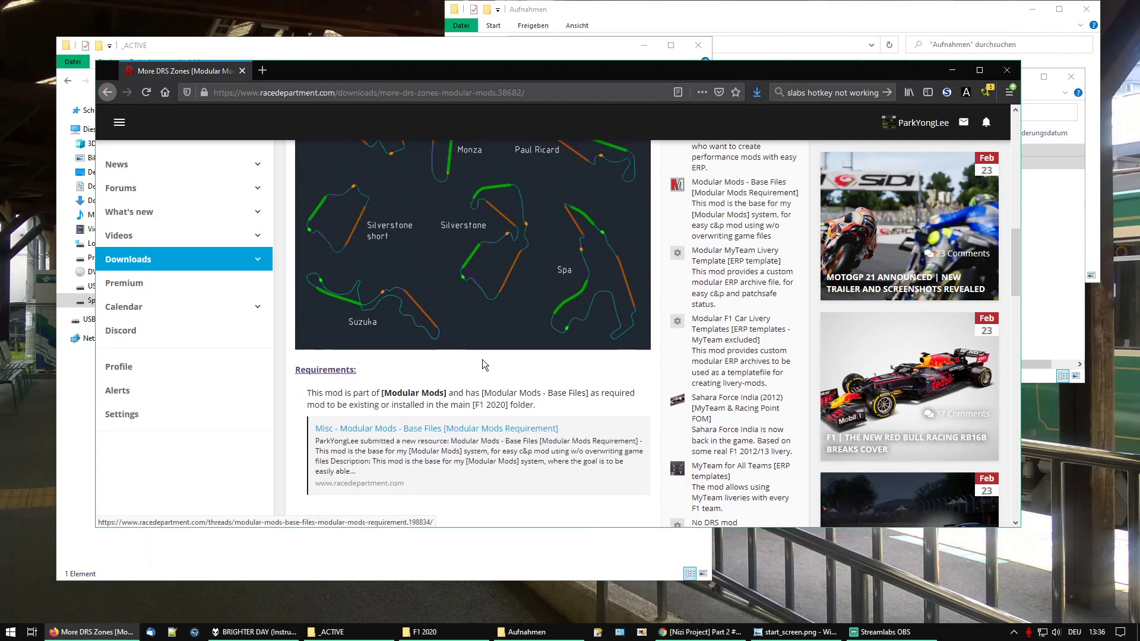
scroll(482, 359, "up", 10)
scroll(633, 289, "up", 1)
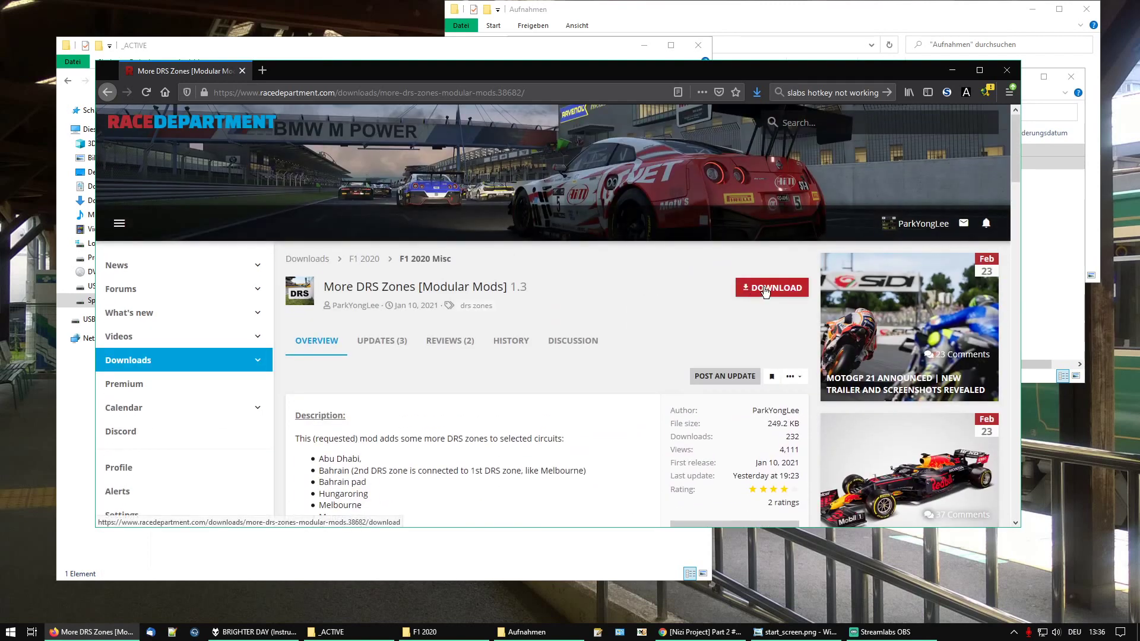
left_click(766, 289)
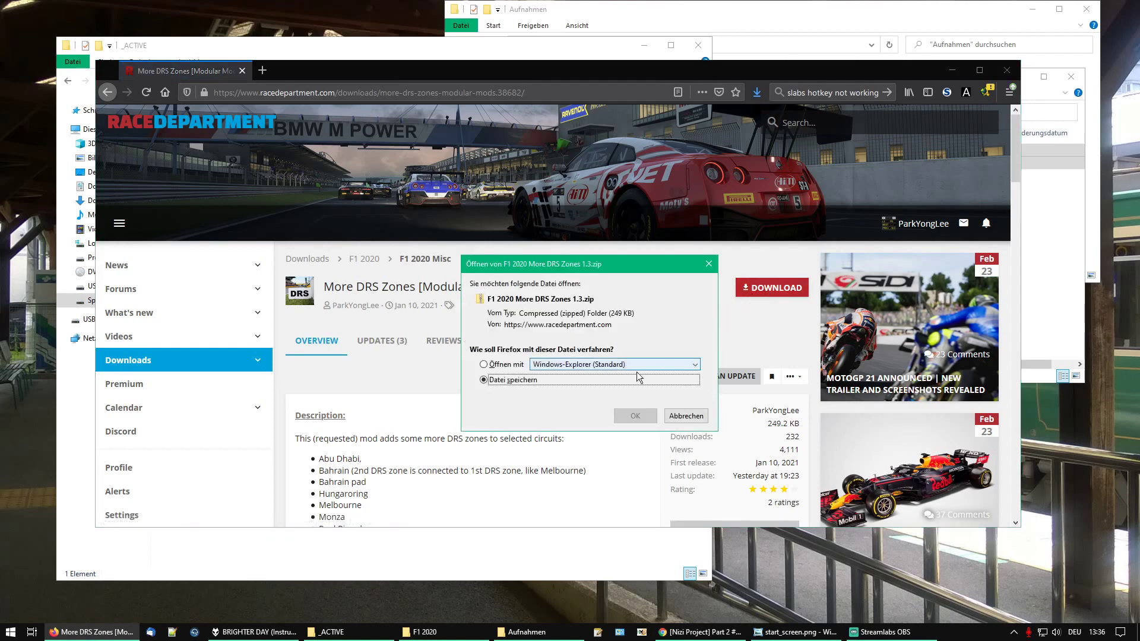
left_click(634, 417)
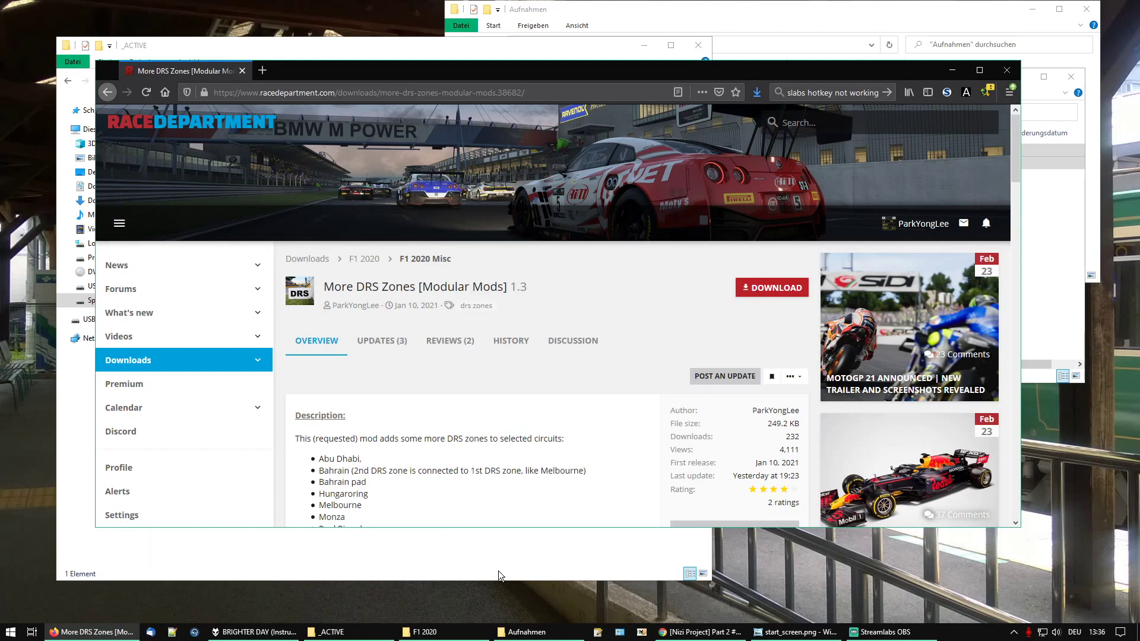
left_click(454, 631)
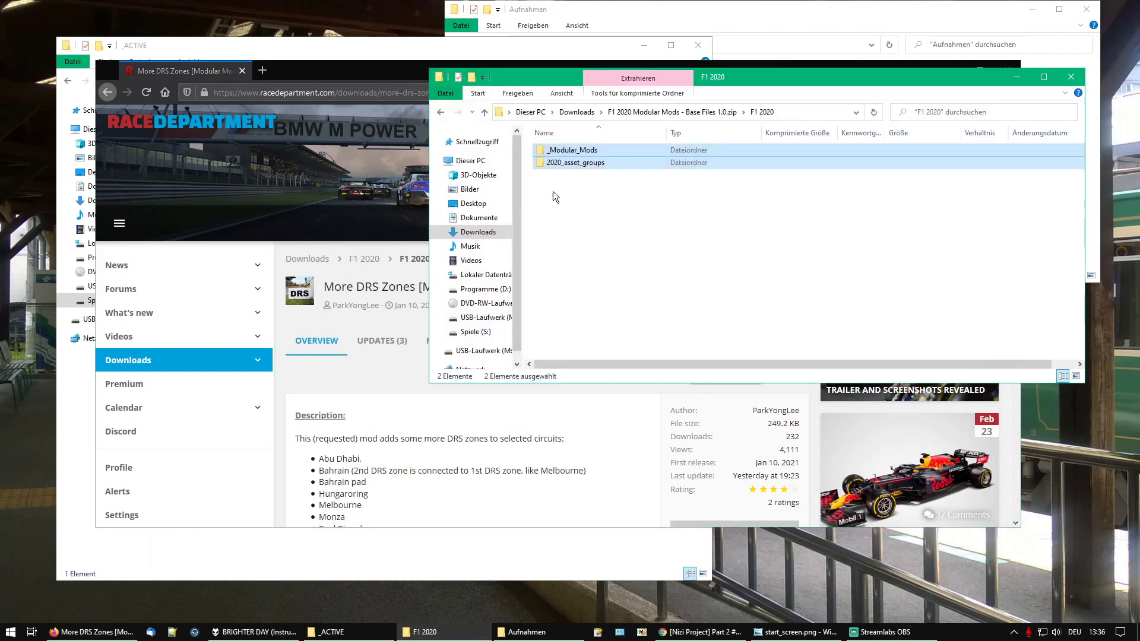
Step: Open 'F1 2020 More DRS Zones 1.3.zip' from Downloads, select tracks_more_drs_zones.erp, then bring _ACTIVE forward
left_click(579, 113)
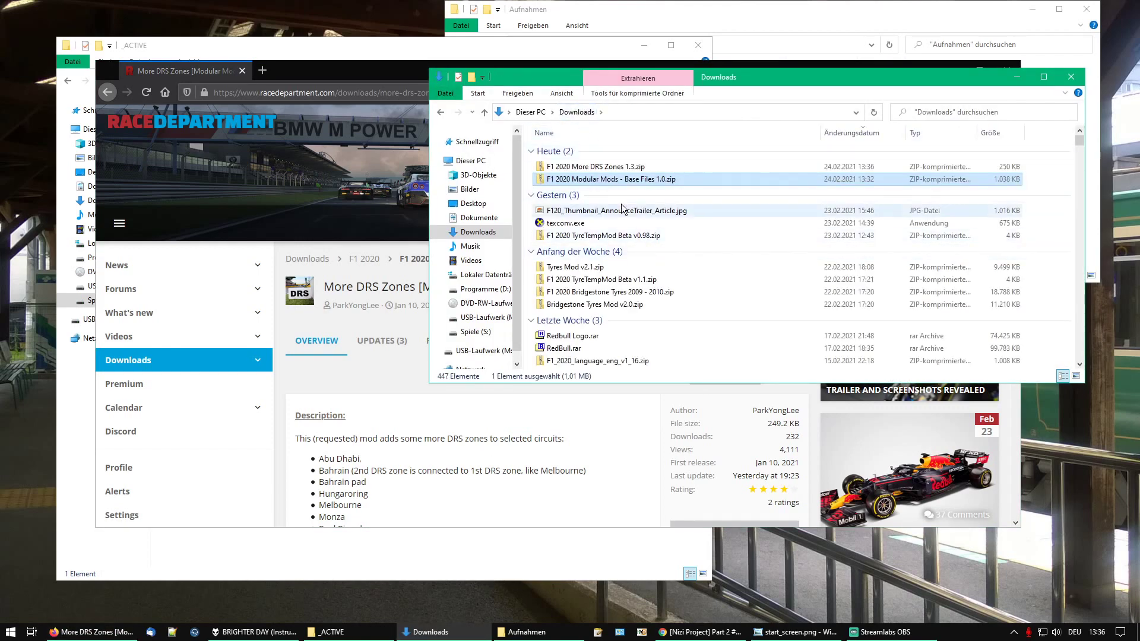
left_click(597, 172)
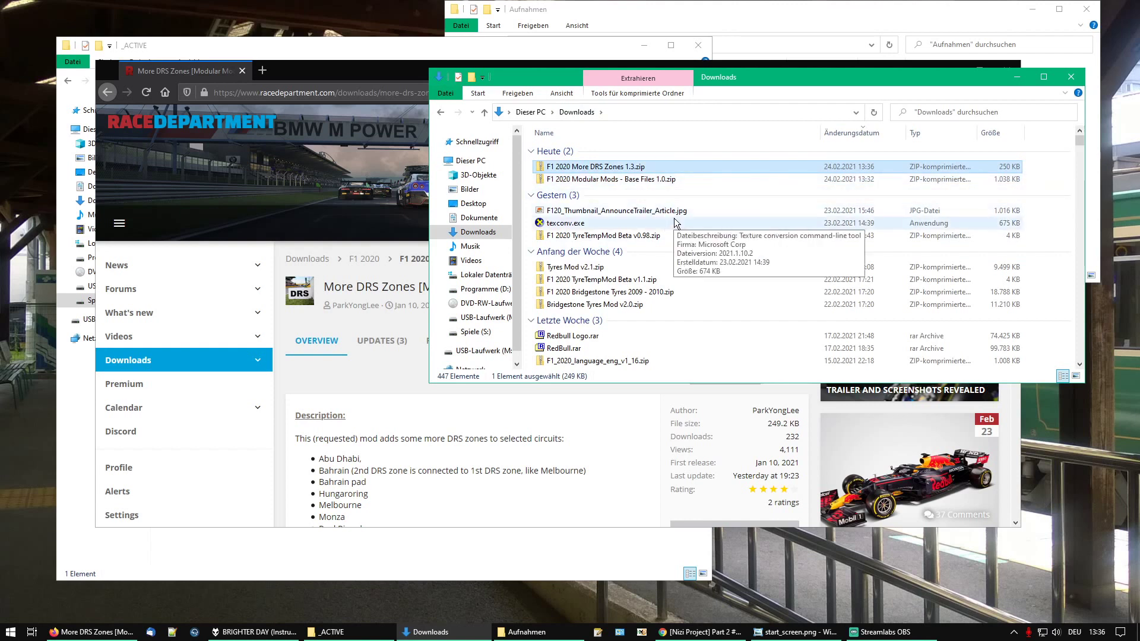
key("Return")
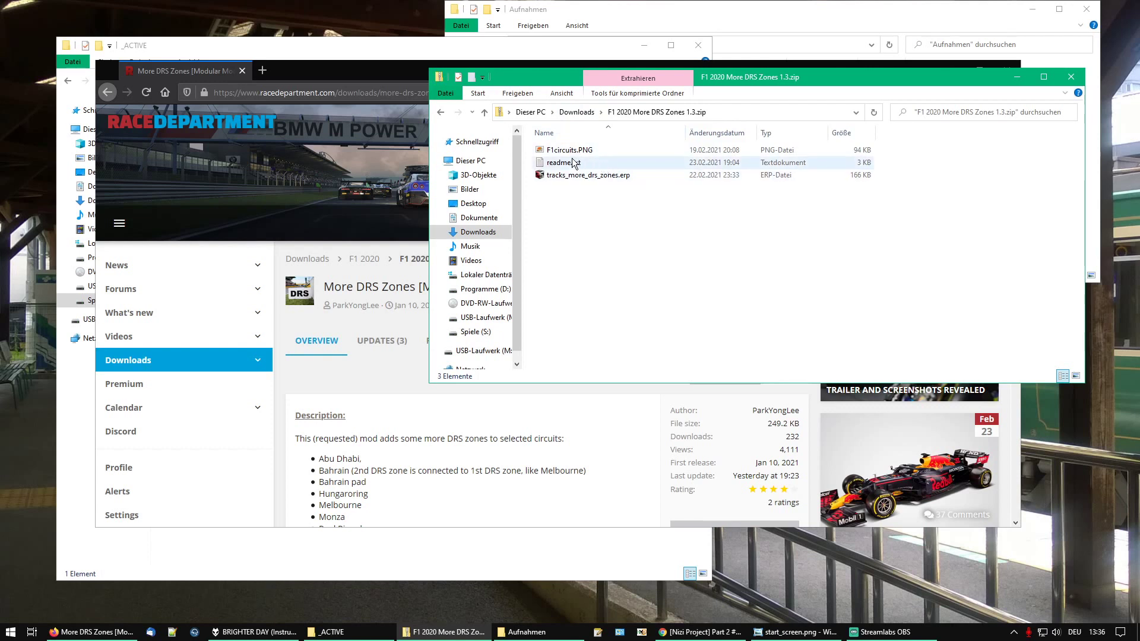
left_click(586, 179)
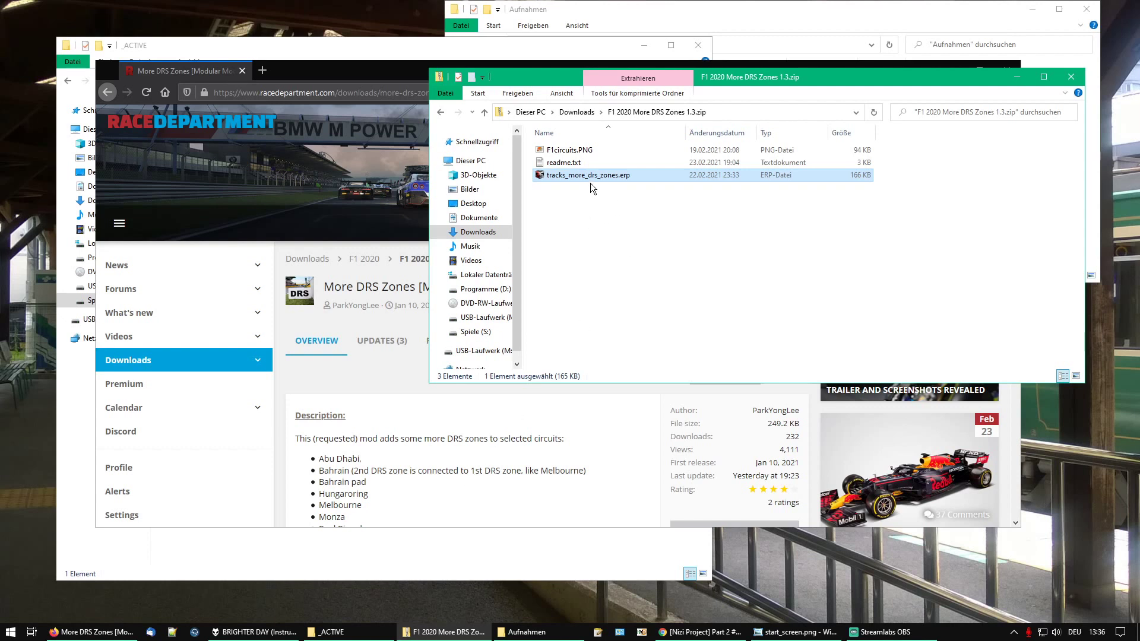
left_click(356, 632)
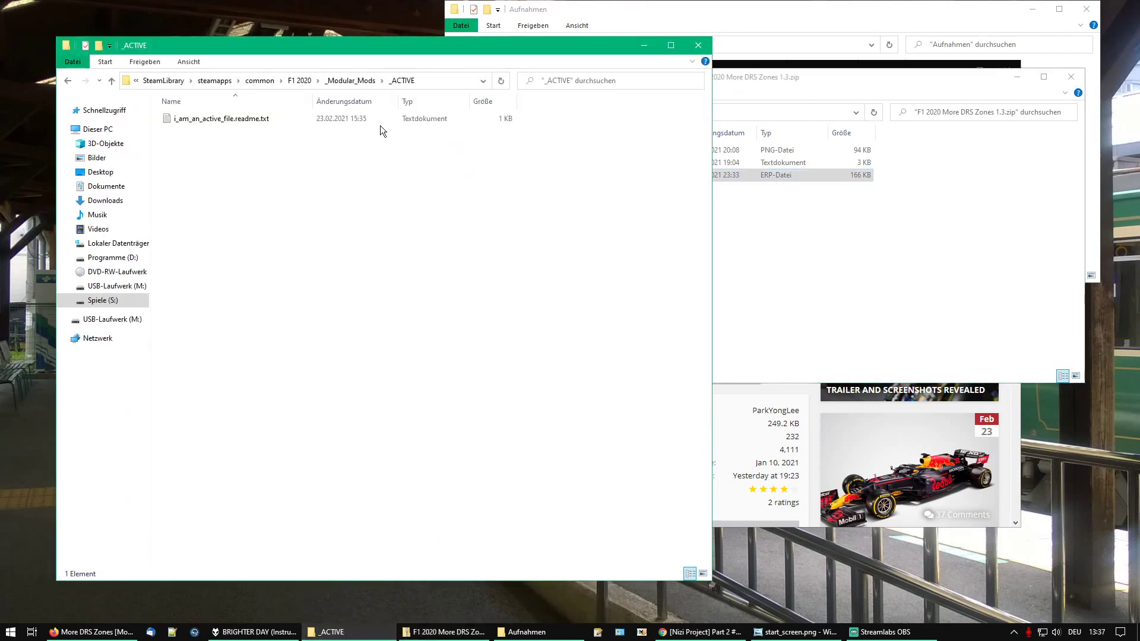
Step: Paste tracks_more_drs_zones.erp into _Modular_Mods, then move it into the _ACTIVE subfolder
left_click(363, 79)
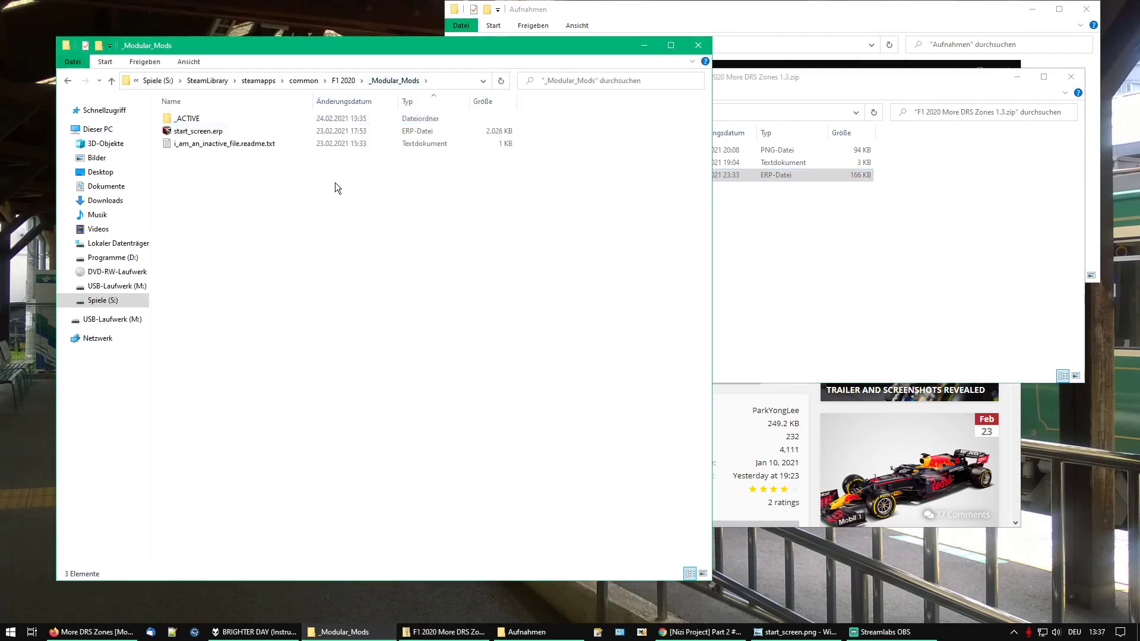
key("ctrl+v")
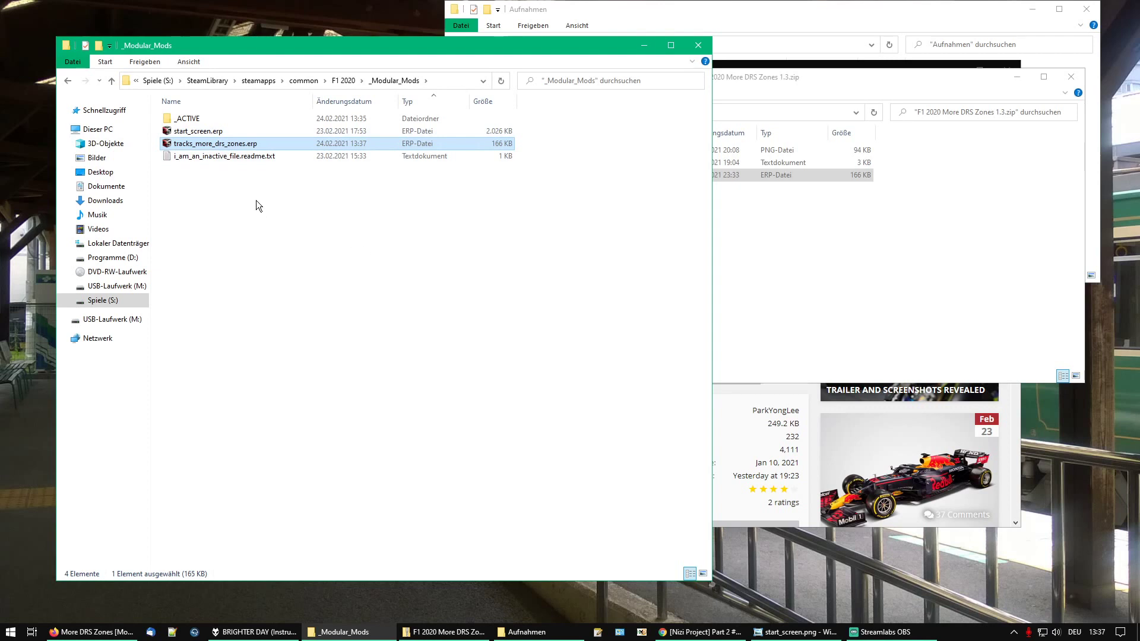
key("ctrl+x")
double_click(206, 118)
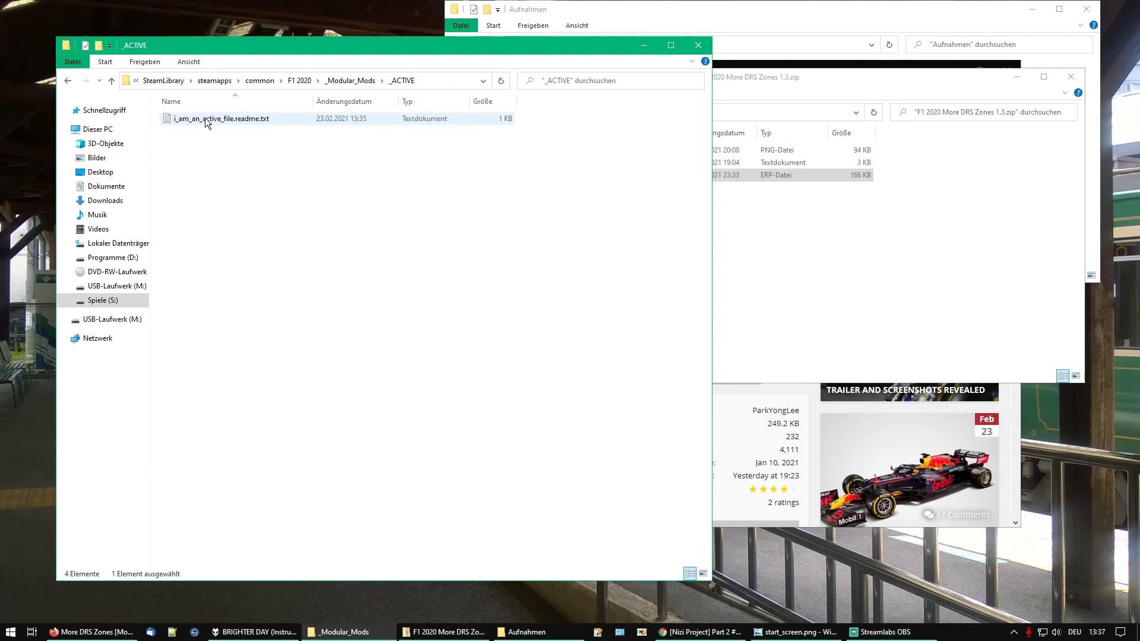
key("ctrl+v")
Step: Climb from _ACTIVE back up to the F1 2020 game folder
left_click(297, 233)
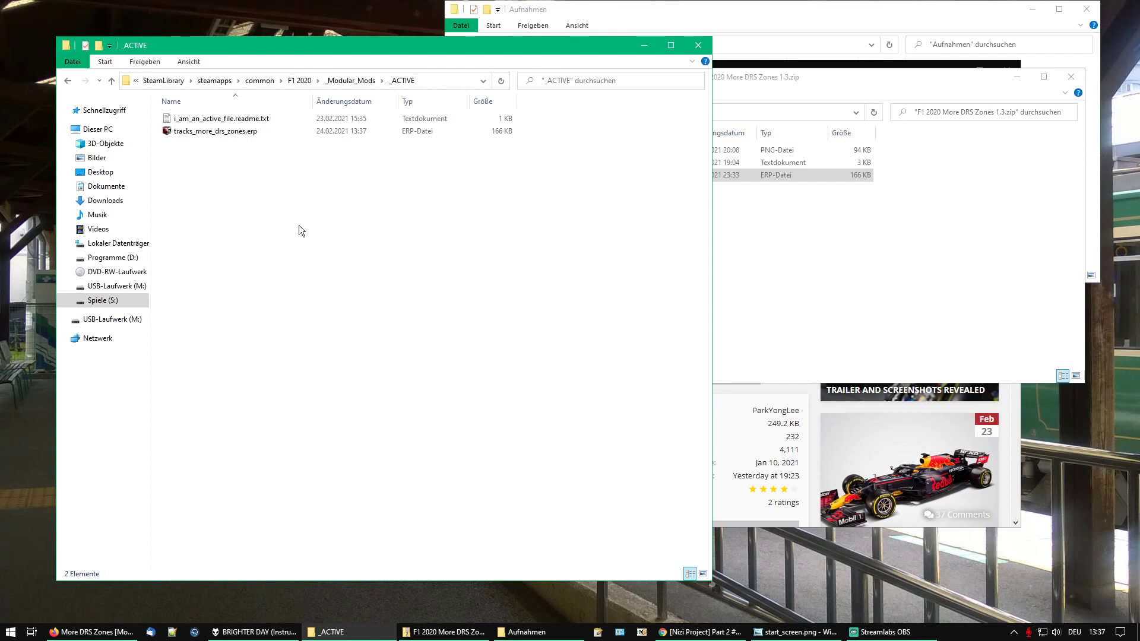
left_click(348, 76)
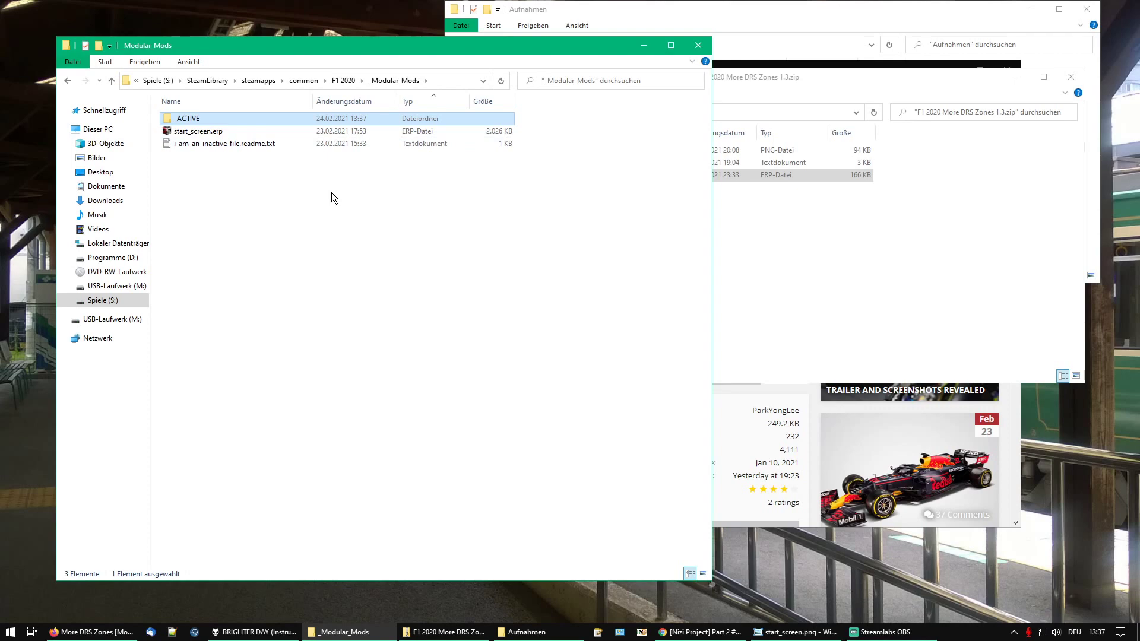
left_click(344, 82)
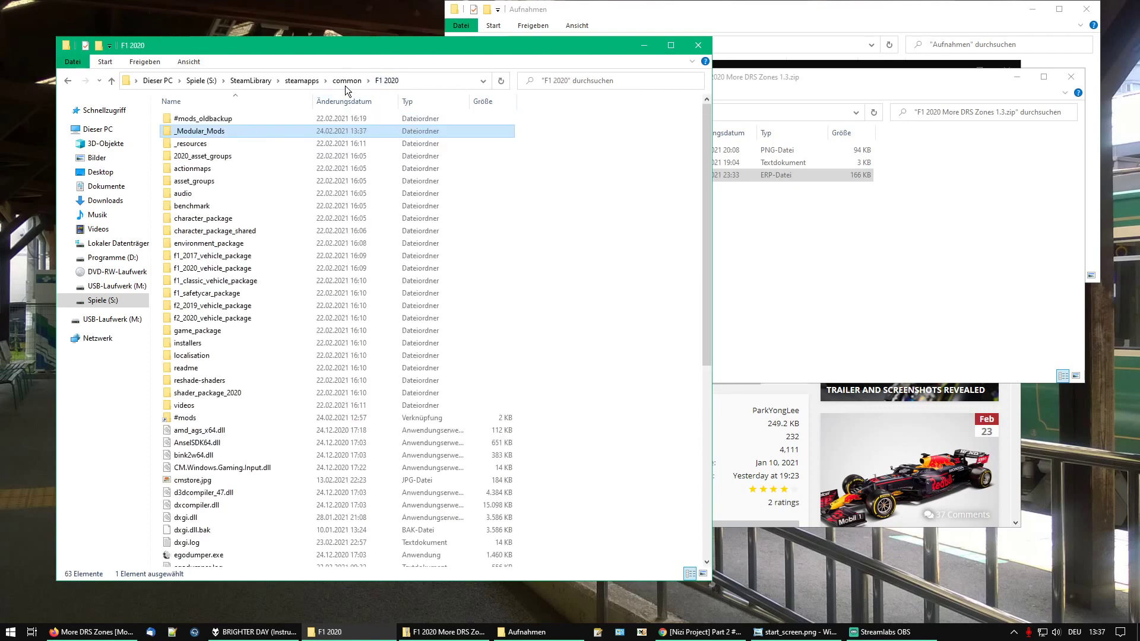
Step: Browse the Base Files zip's F1 2020\2020_asset_groups layout, including ui_package and game_package\achievements
left_click(215, 156)
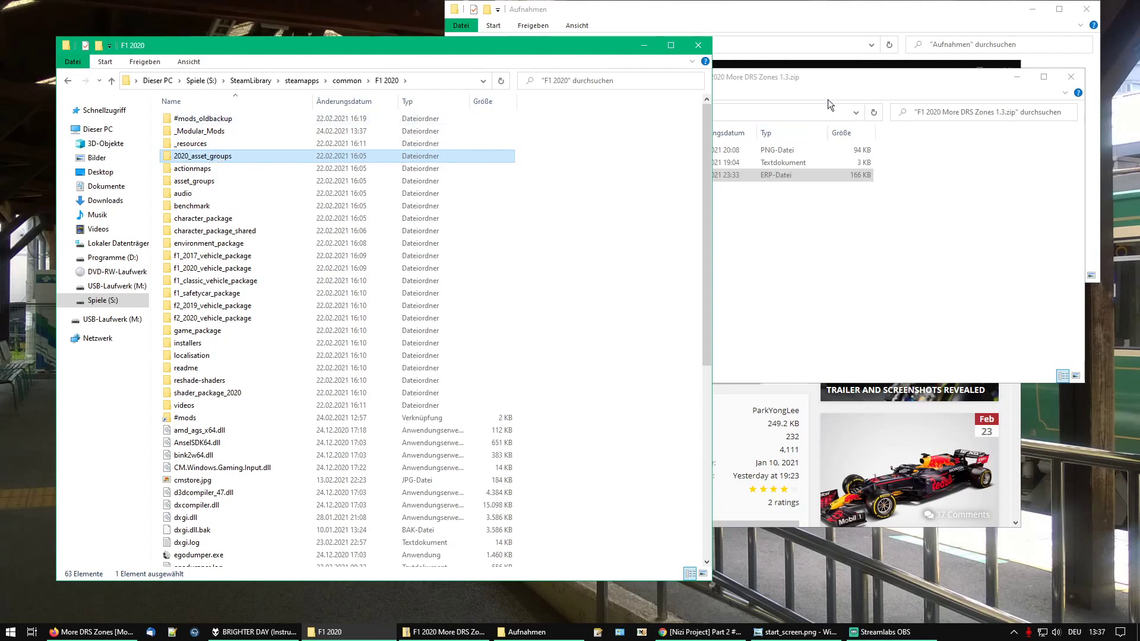
left_click(723, 99)
left_click(586, 114)
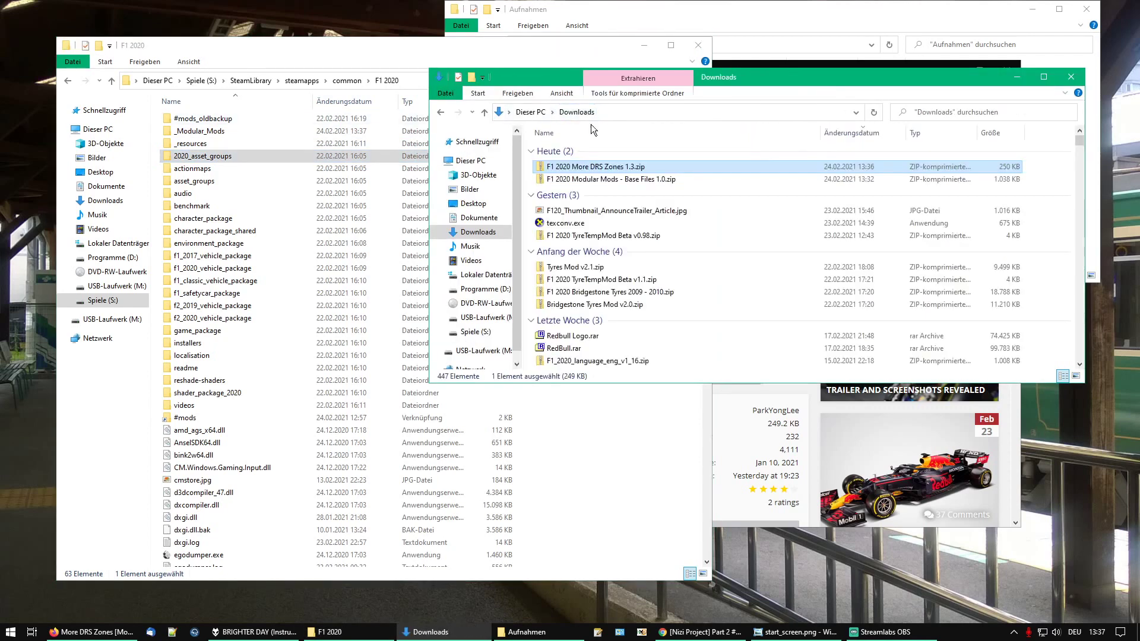
double_click(579, 179)
double_click(582, 154)
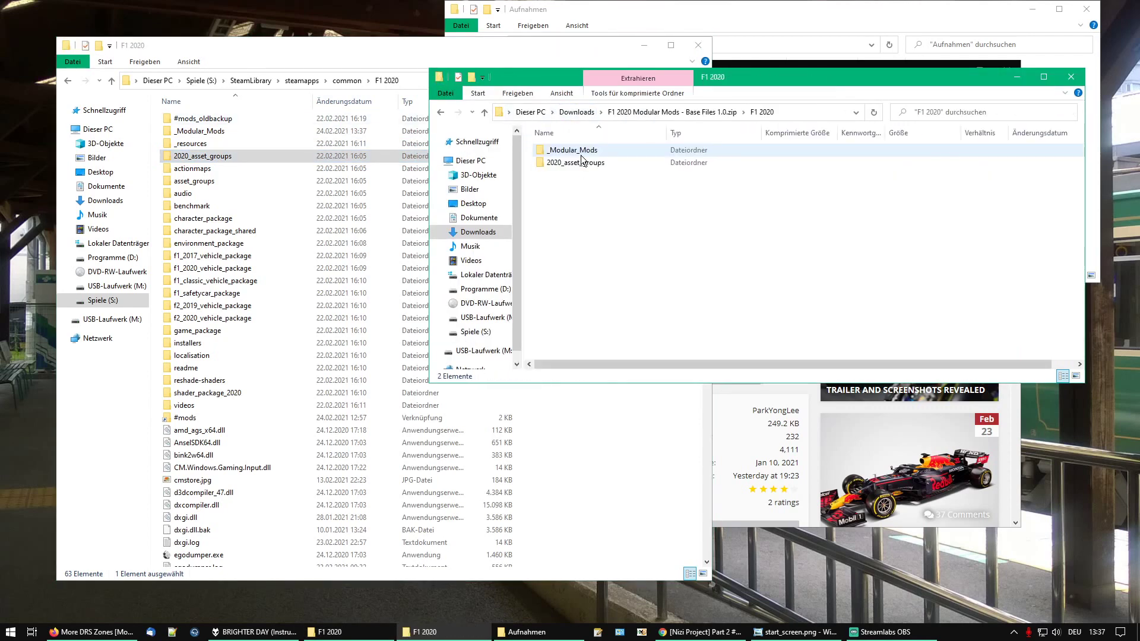
double_click(579, 162)
double_click(590, 160)
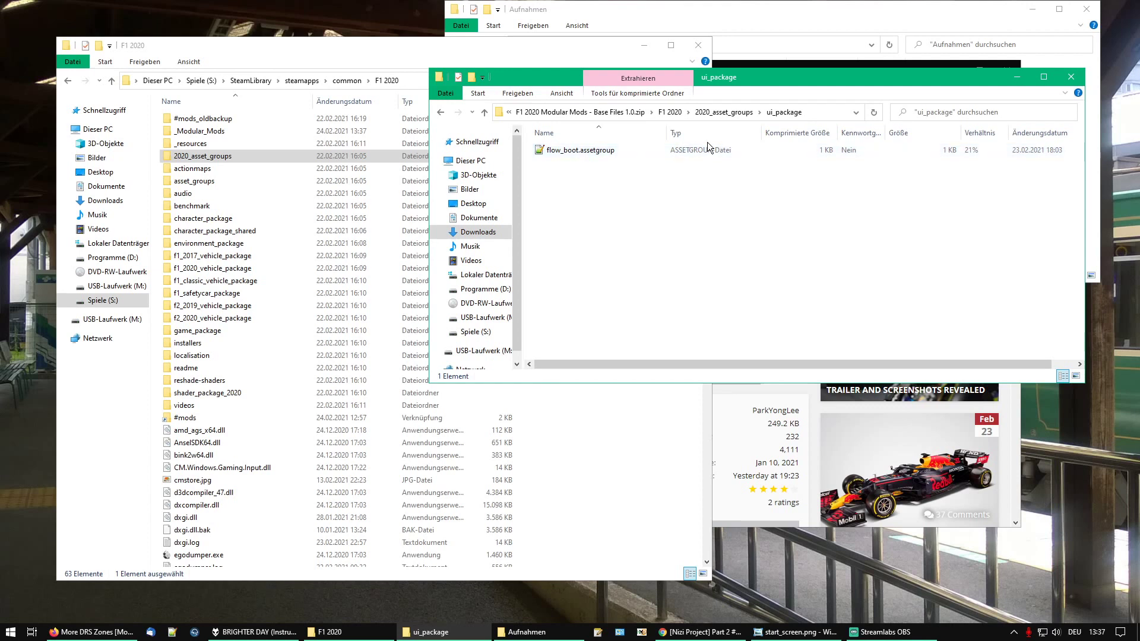
left_click(717, 112)
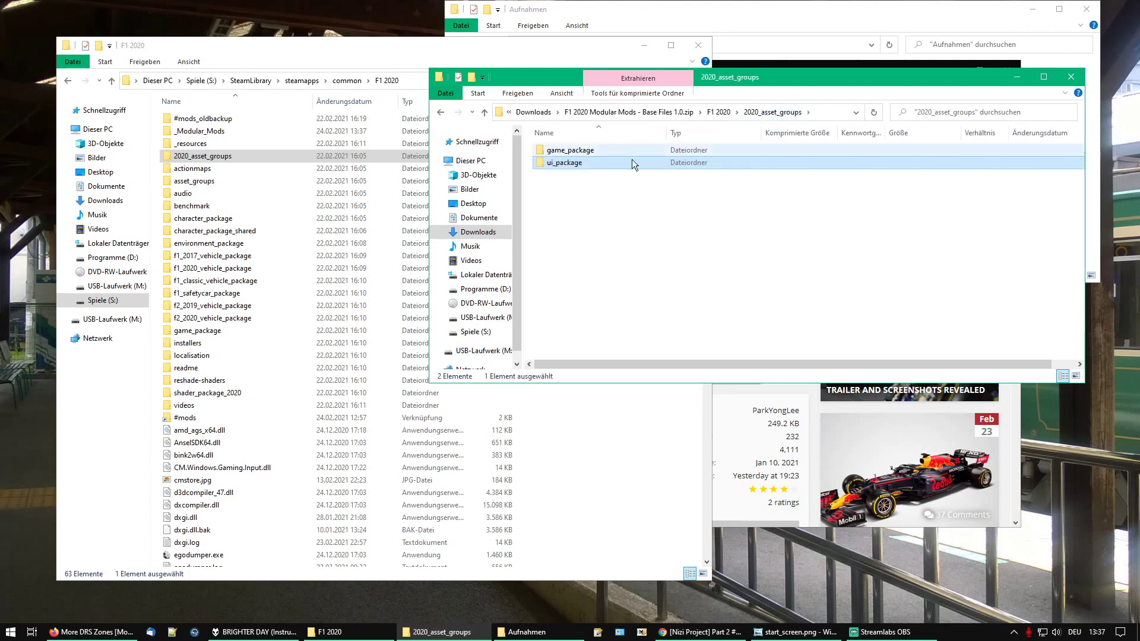
double_click(579, 150)
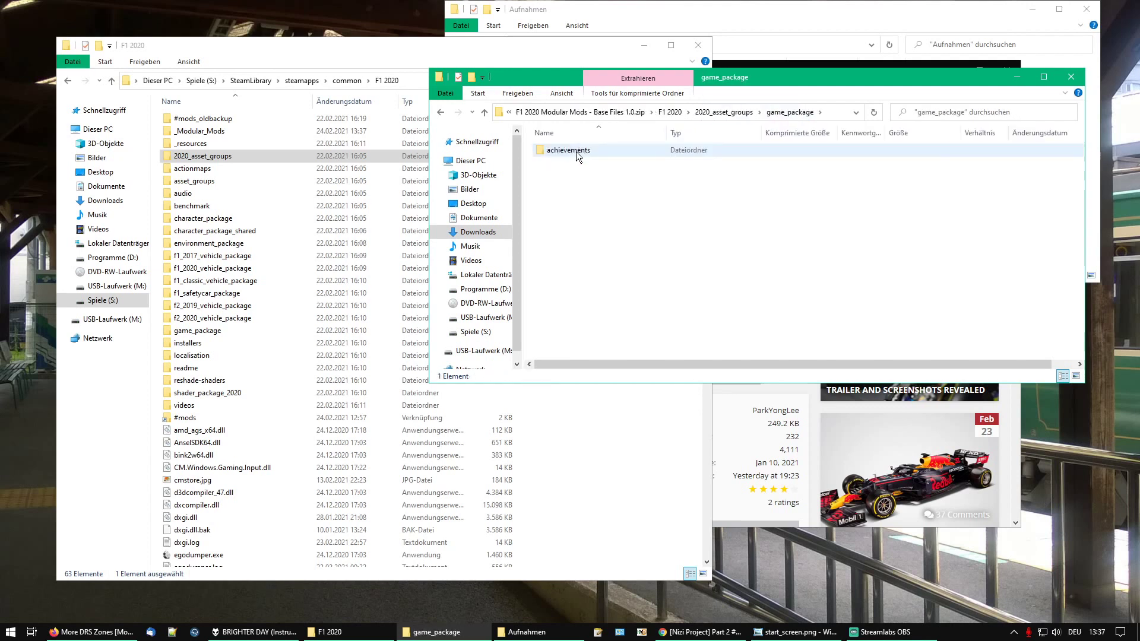
double_click(576, 151)
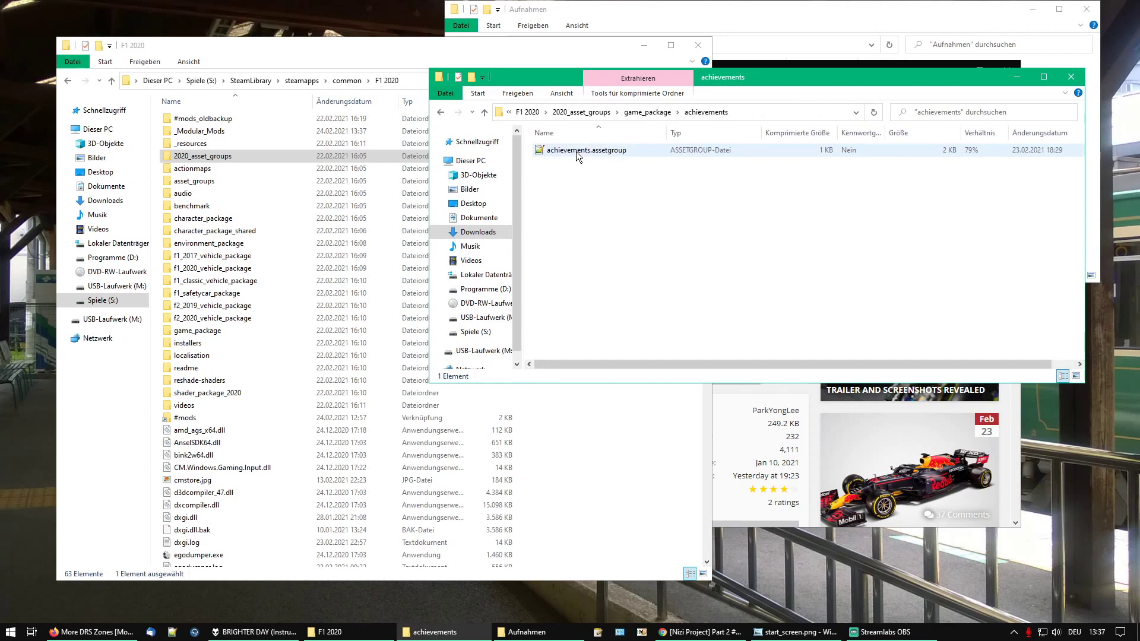
left_click(533, 112)
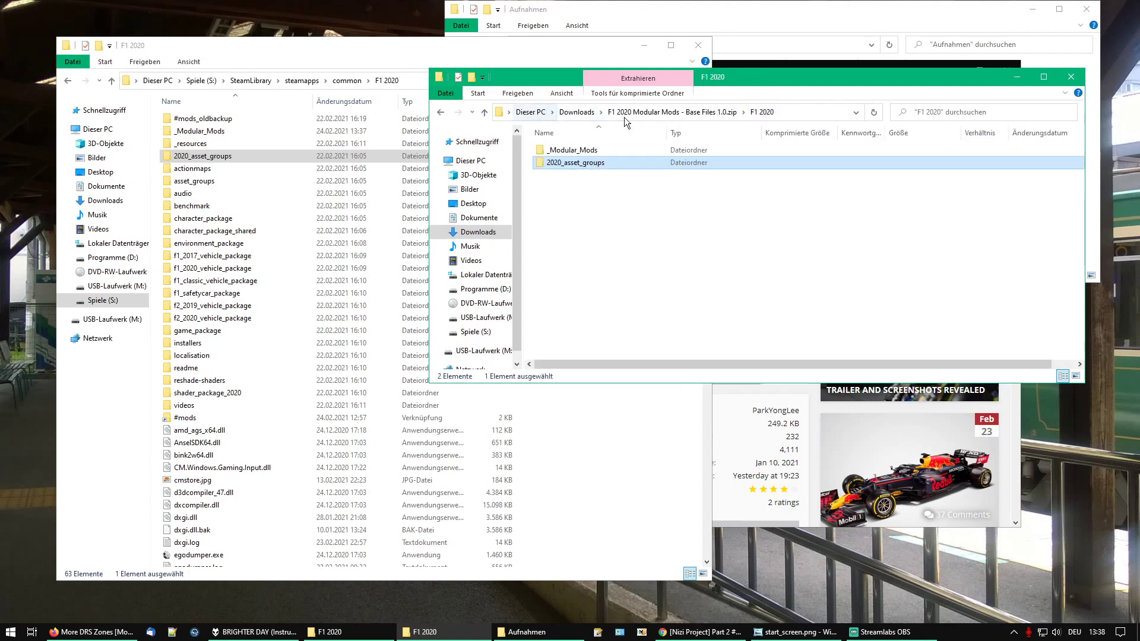
left_click(574, 115)
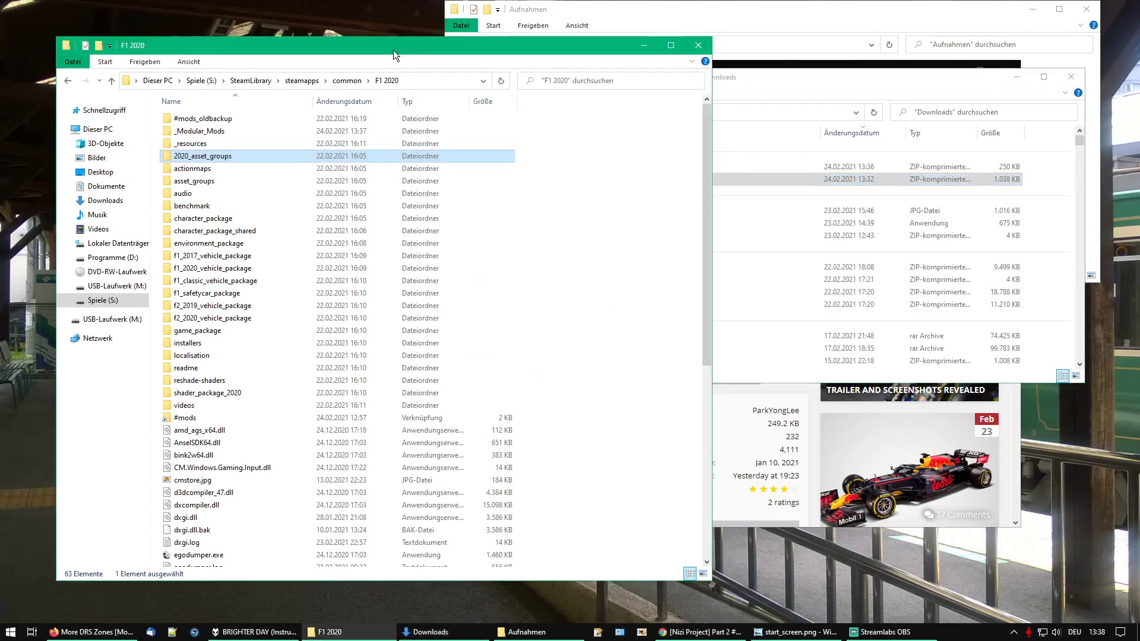
Step: Open the game's 2020_asset_groups\game_package\achievements folder
double_click(185, 160)
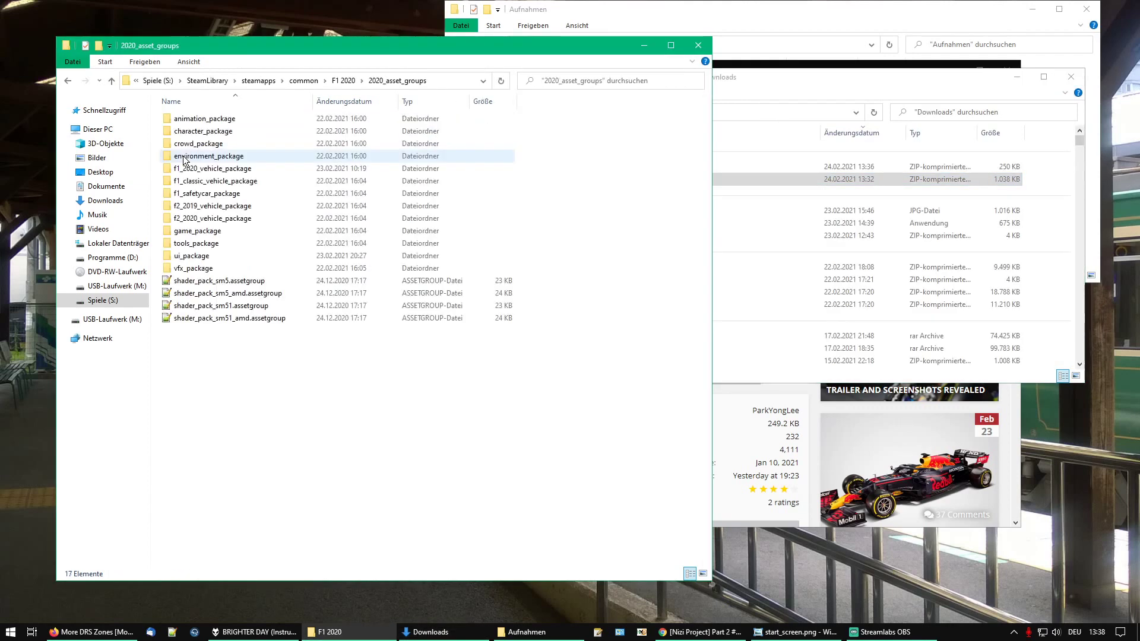
double_click(205, 231)
left_click(205, 121)
double_click(203, 122)
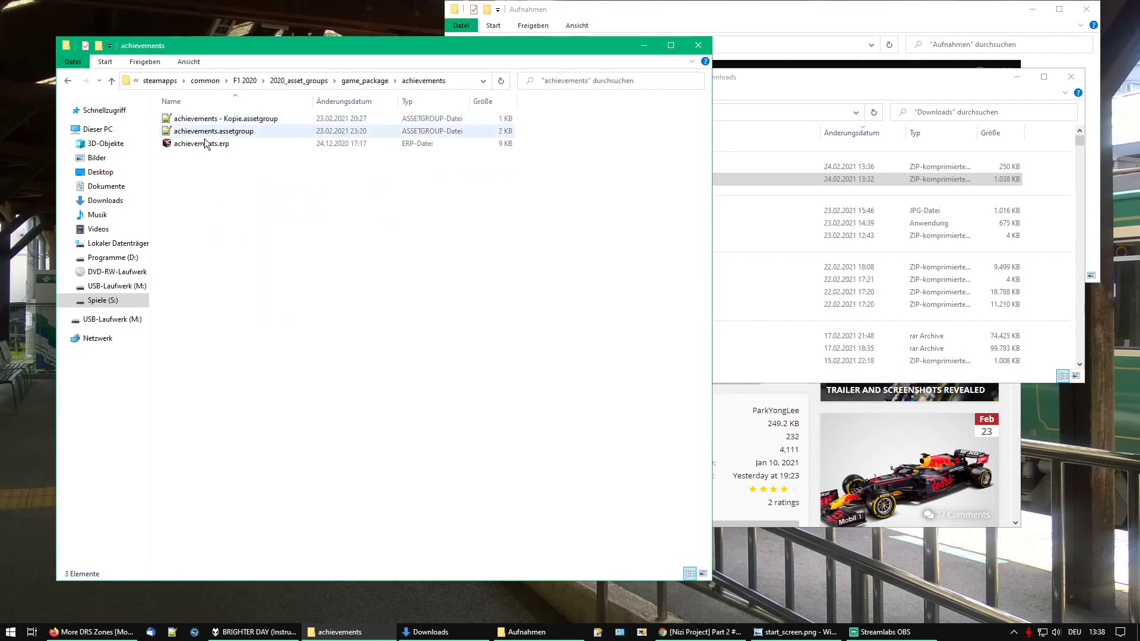
Step: Open achievements.assetgroup in Notepad++ and highlight its _ACTIVE ERP entries on lines 5–31
double_click(214, 137)
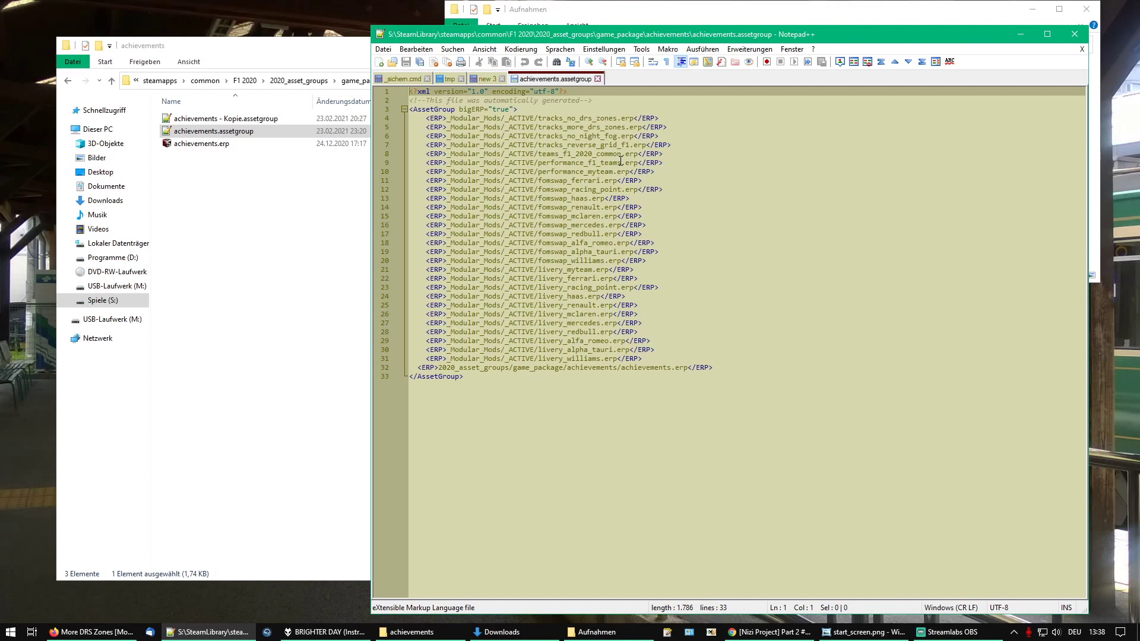
left_click_drag(642, 356, 378, 116)
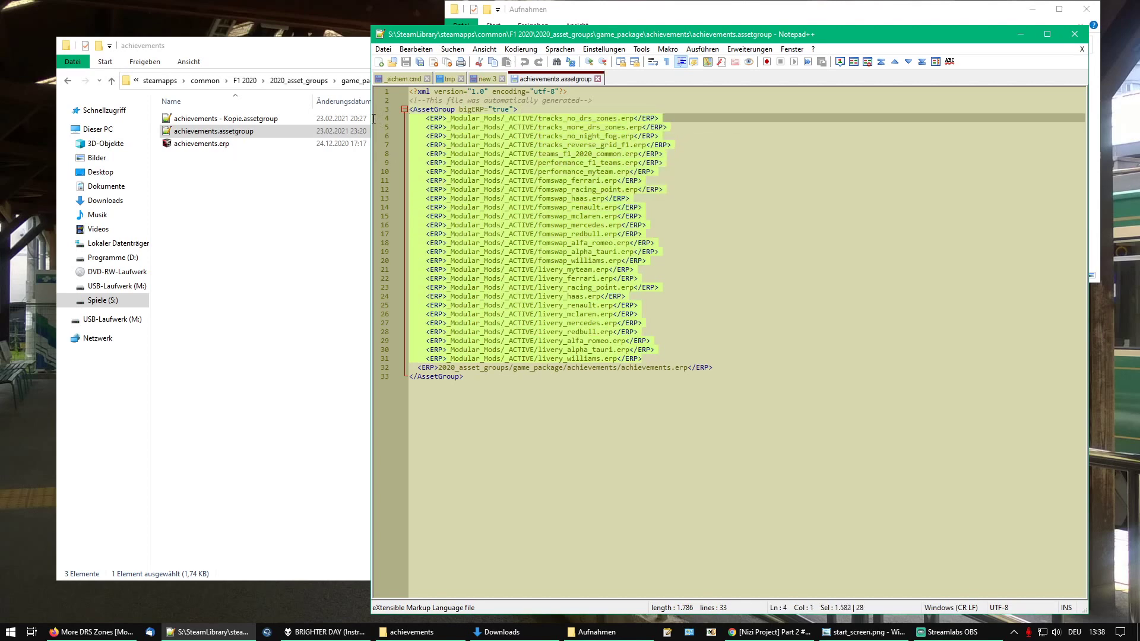
left_click(533, 191)
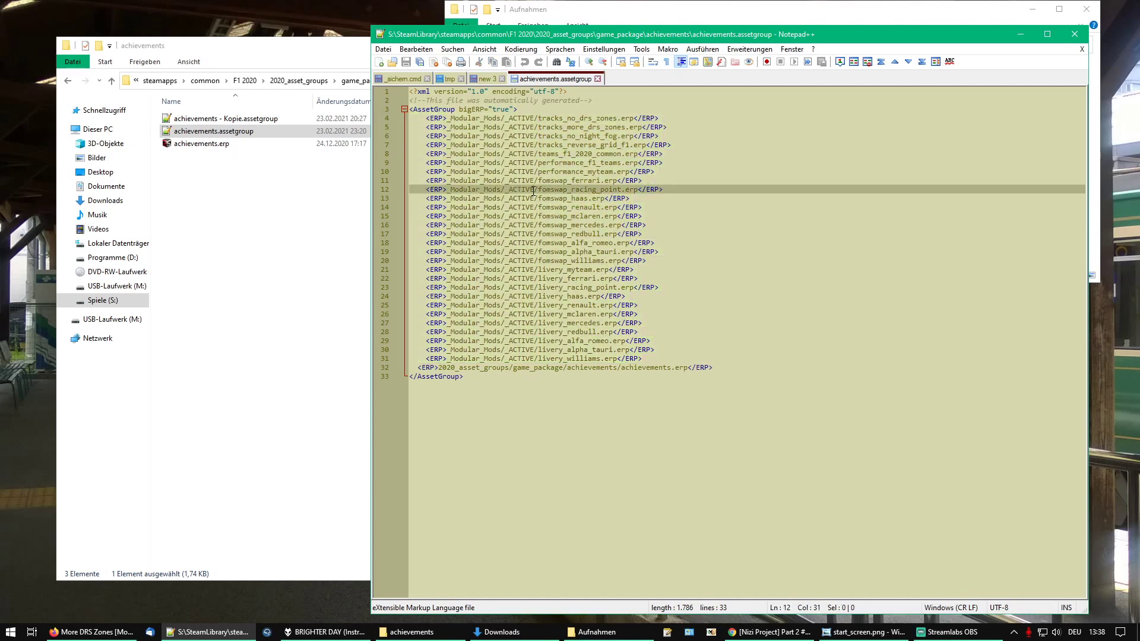
Step: Check F1 2020\_Modular_Mods\_ACTIVE for tracks_more_drs_zones.erp, then return to Notepad++
left_click(303, 193)
left_click(248, 82)
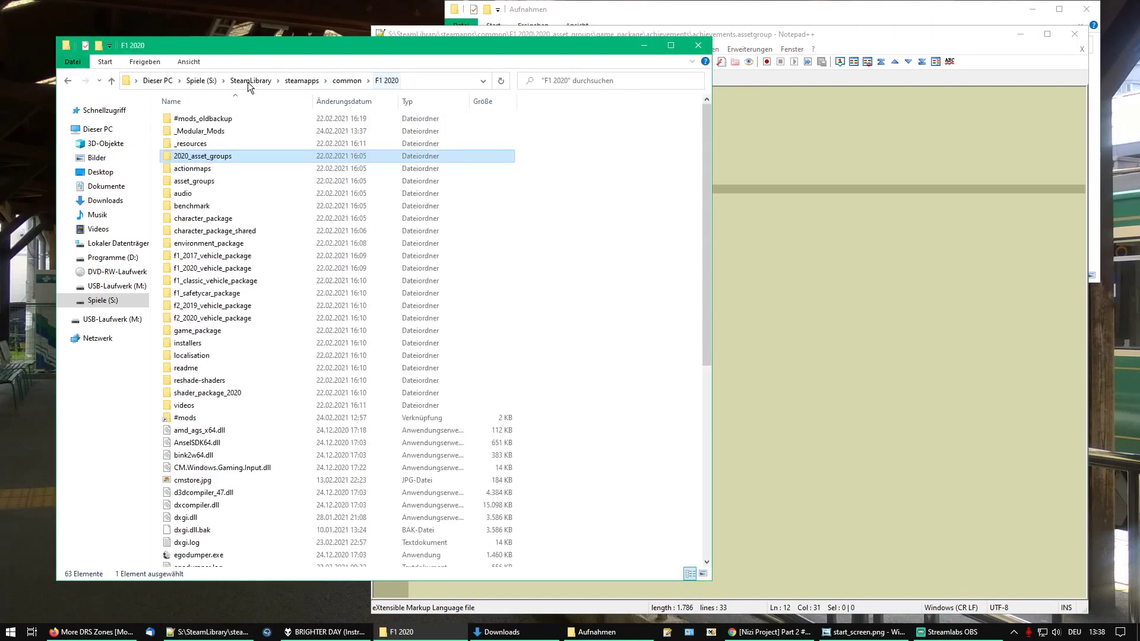
double_click(204, 132)
double_click(198, 121)
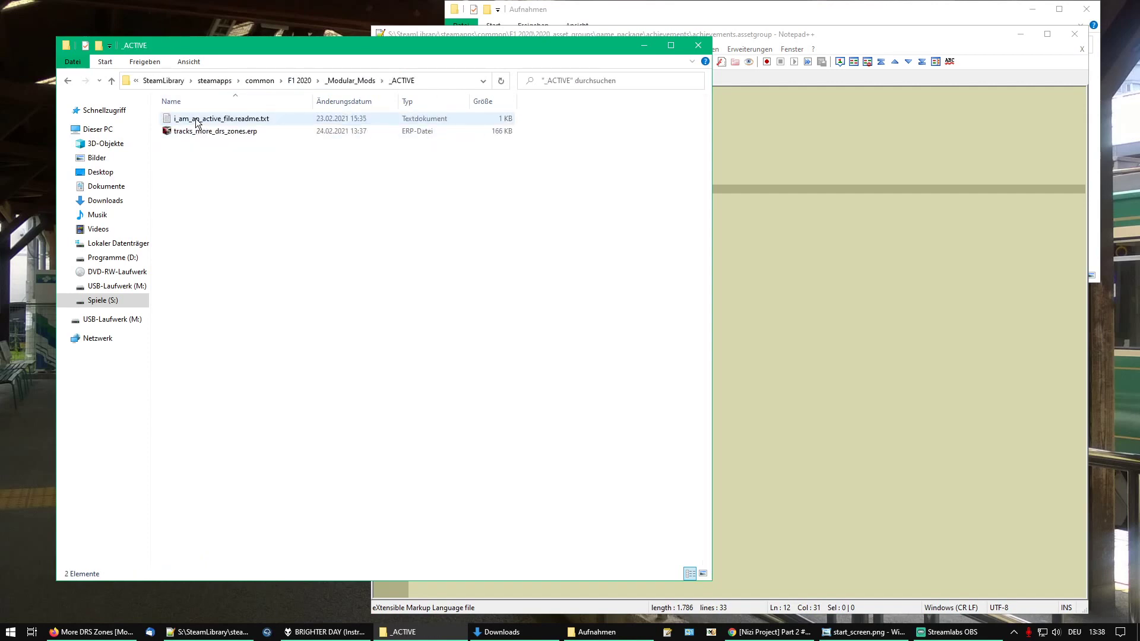
left_click(946, 226)
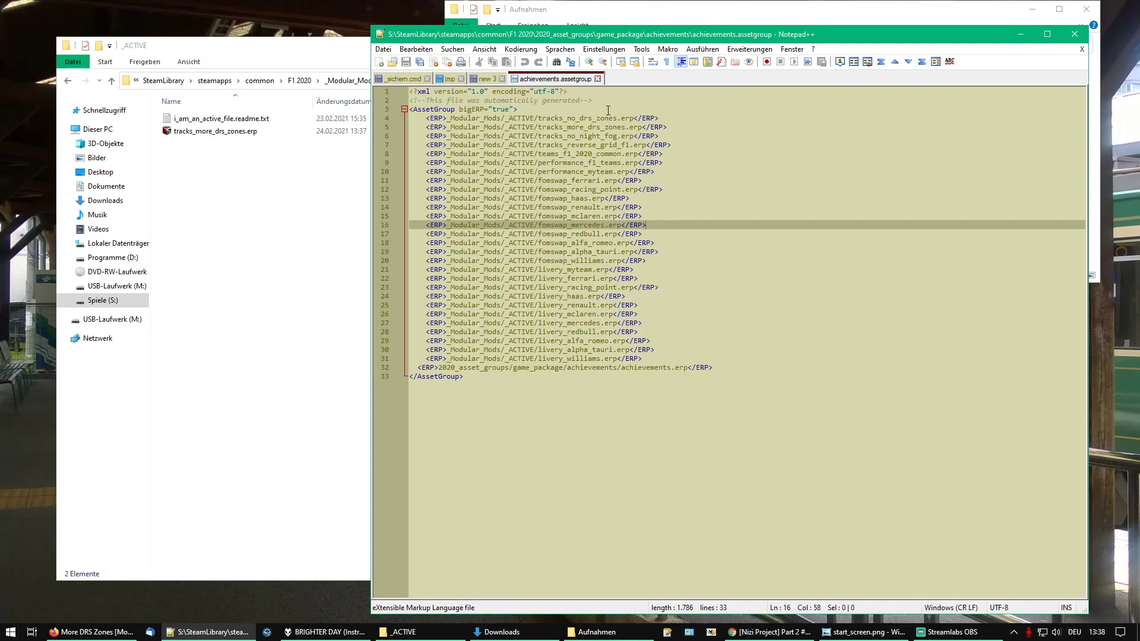
Step: Go back in Firefox to the 'modular' search results and open the Reversed Grid Order F1 thread
left_click(92, 632)
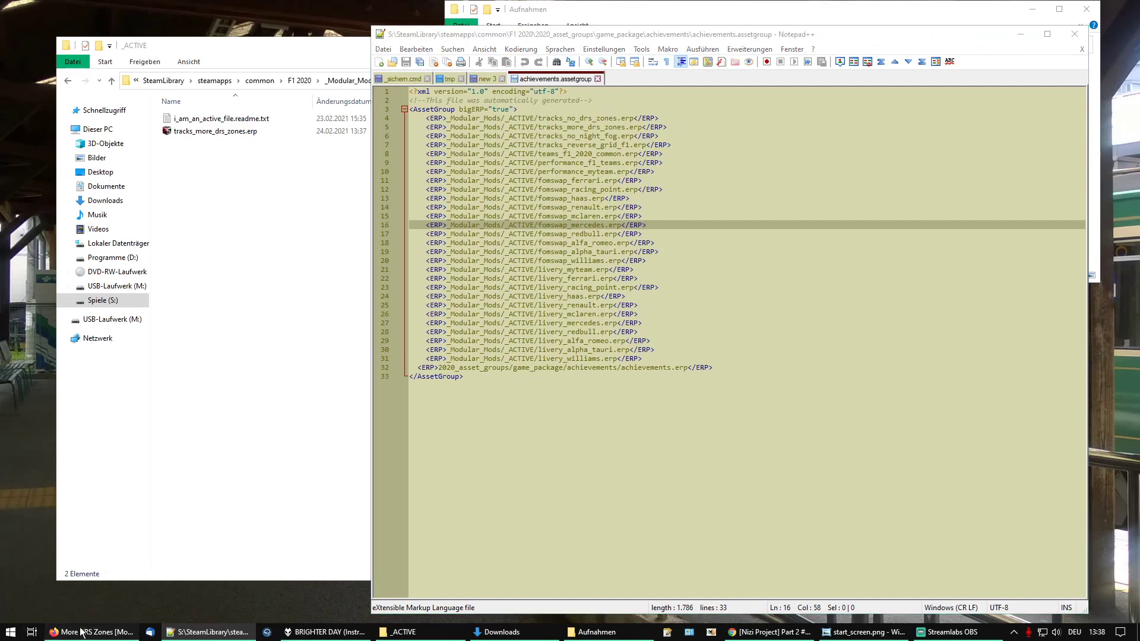
left_click(108, 91)
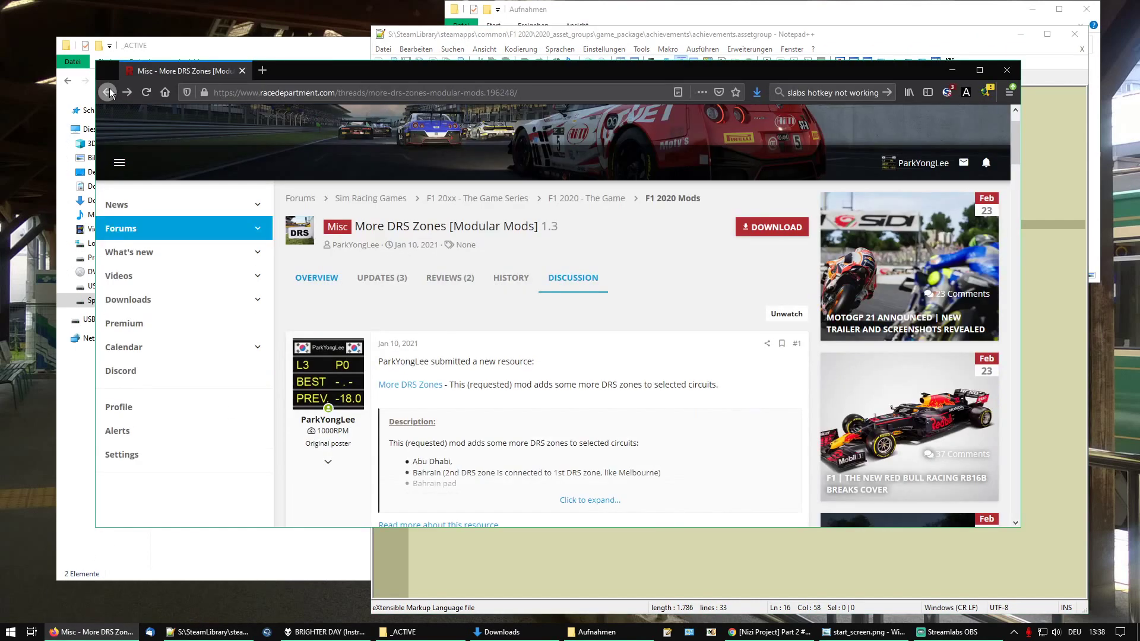
left_click(108, 91)
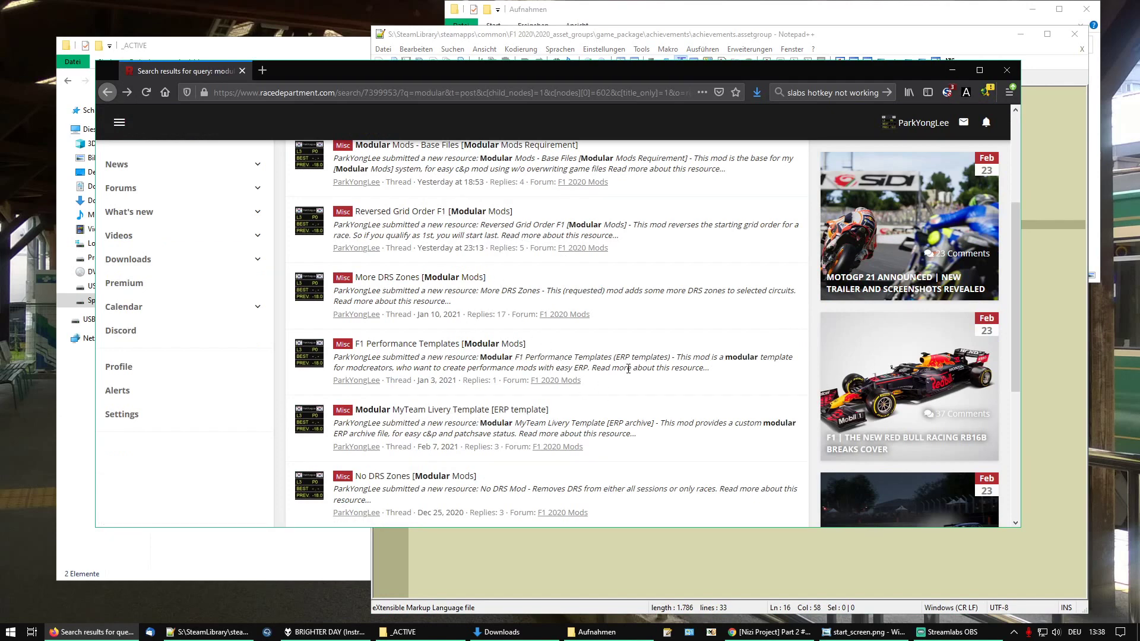
scroll(618, 386, "down", 1)
scroll(579, 355, "down", 2)
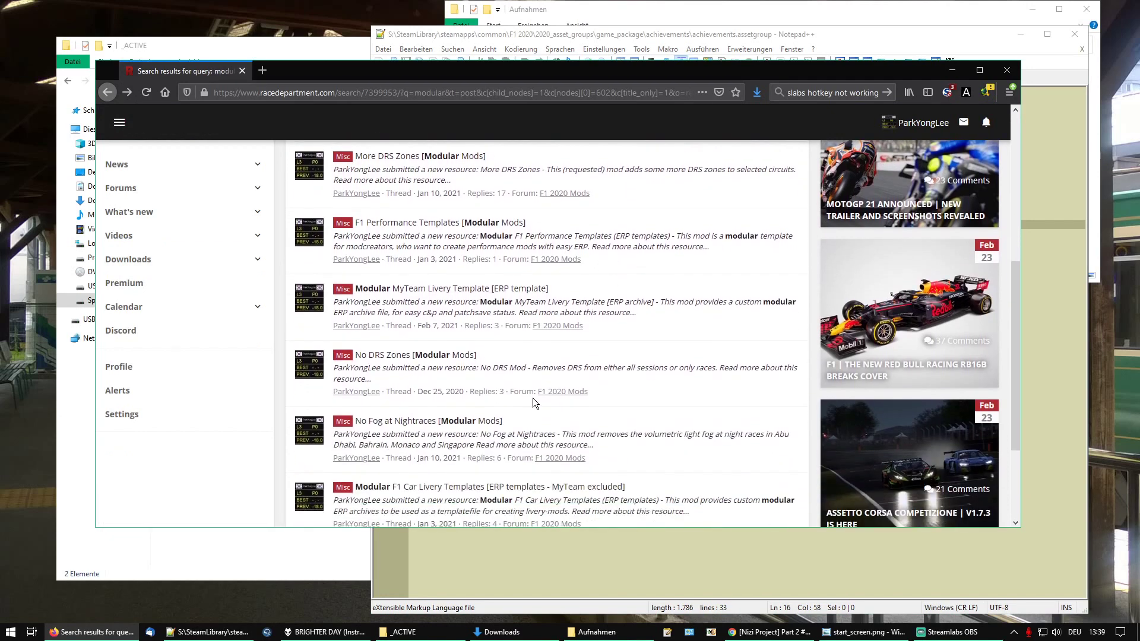
scroll(631, 390, "up", 4)
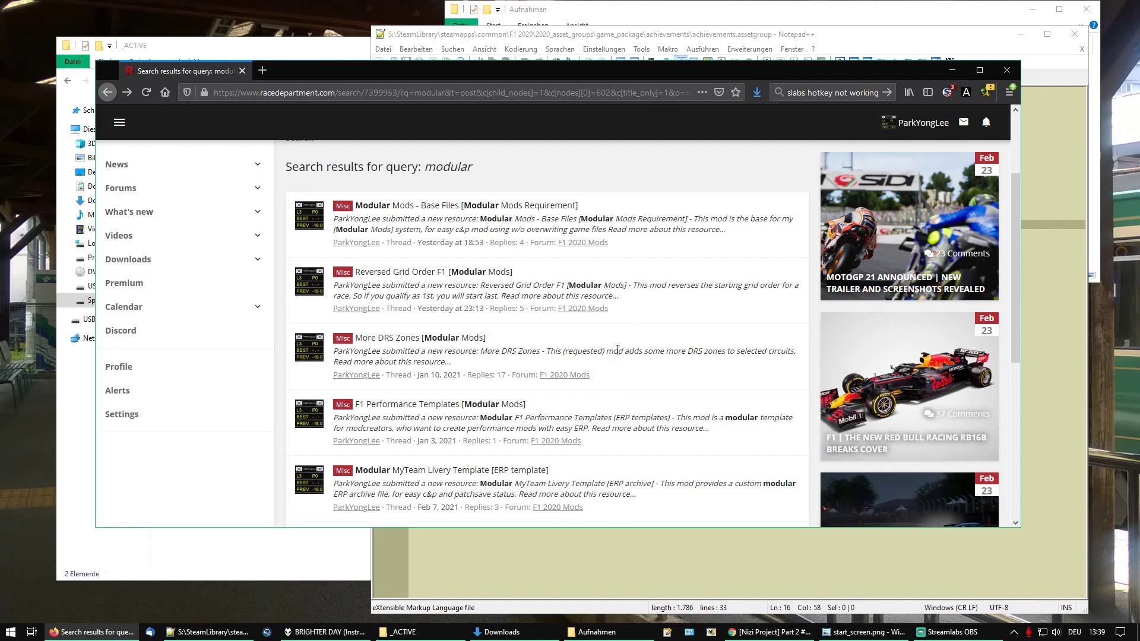
left_click(428, 272)
Step: Download and open the Reversed Grid Order F1 zip, dragging tracks_reverse_grid_f1.erp into _ACTIVE
left_click(772, 288)
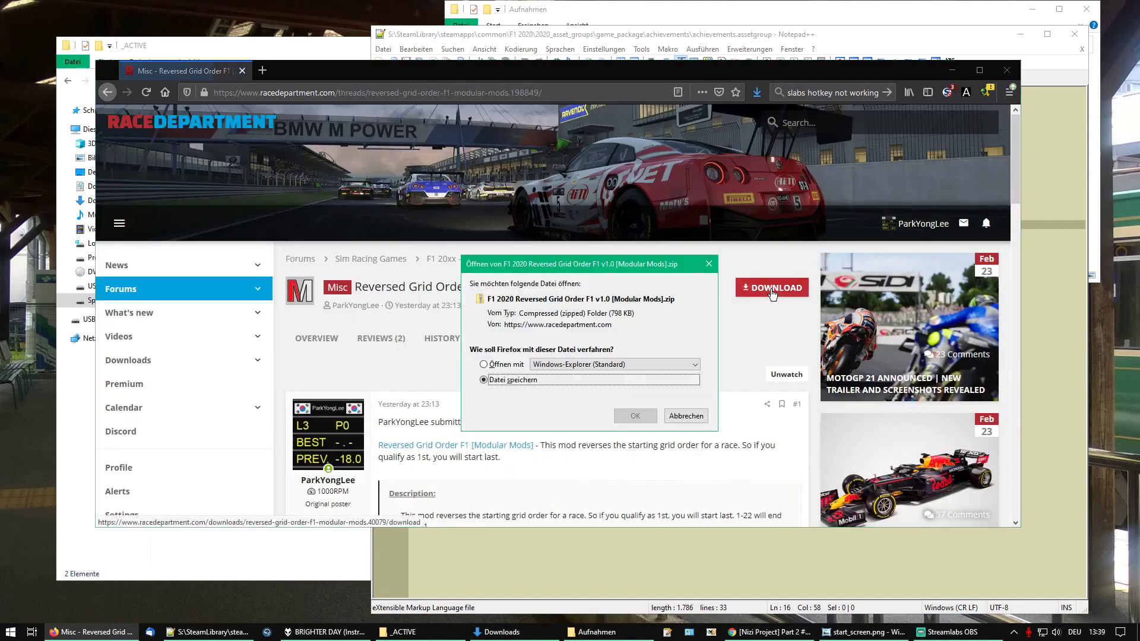
left_click(504, 364)
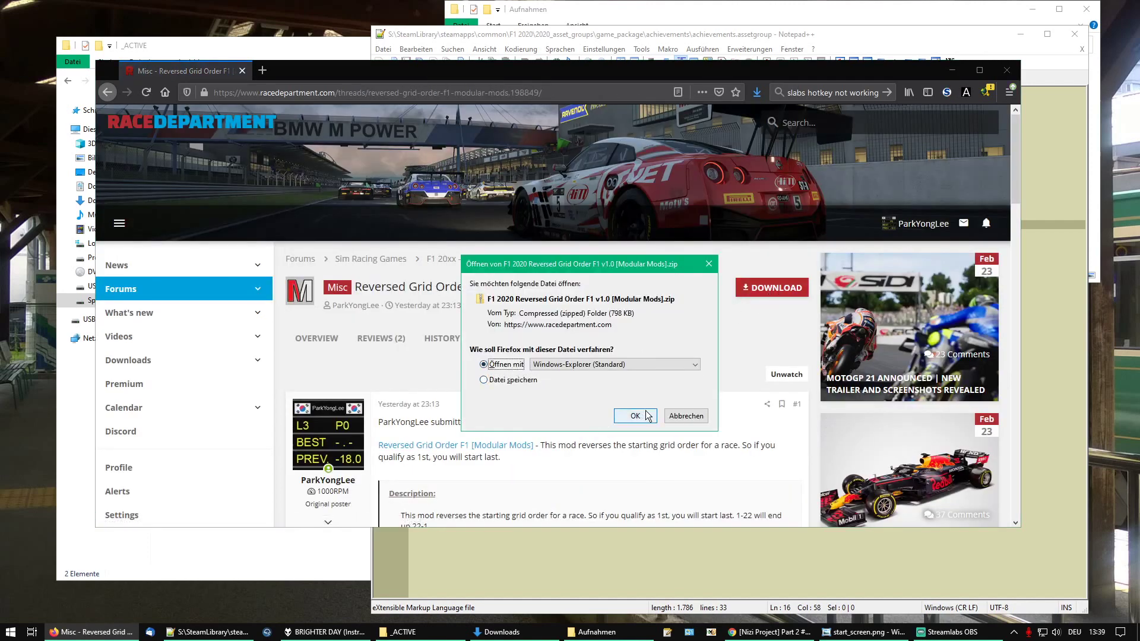
left_click(638, 415)
left_click(233, 173)
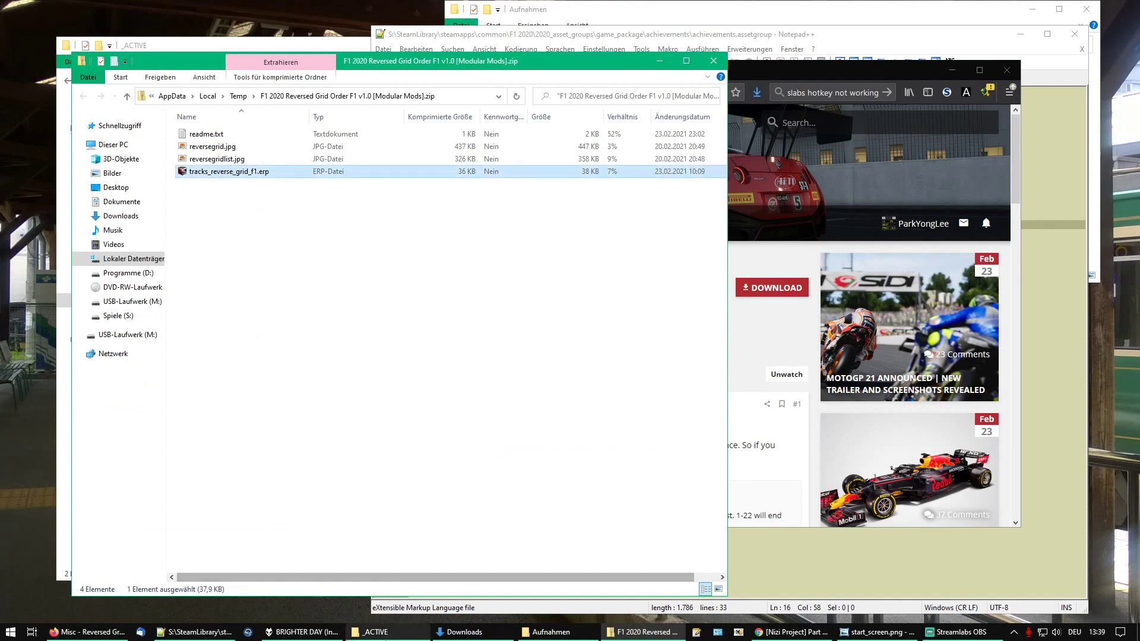
left_click(378, 632)
left_click_drag(319, 314, 319, 315)
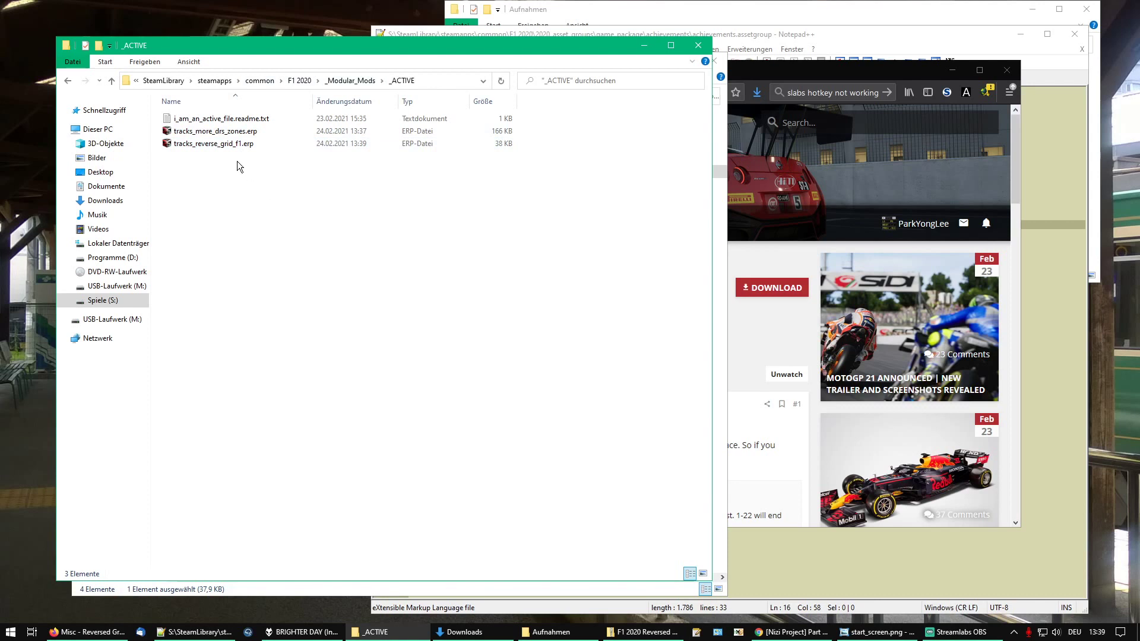
Step: Copy tracks_reverse_grid_f1.erp from _ACTIVE into _Modular_Mods beside start_screen.erp
left_click(226, 148)
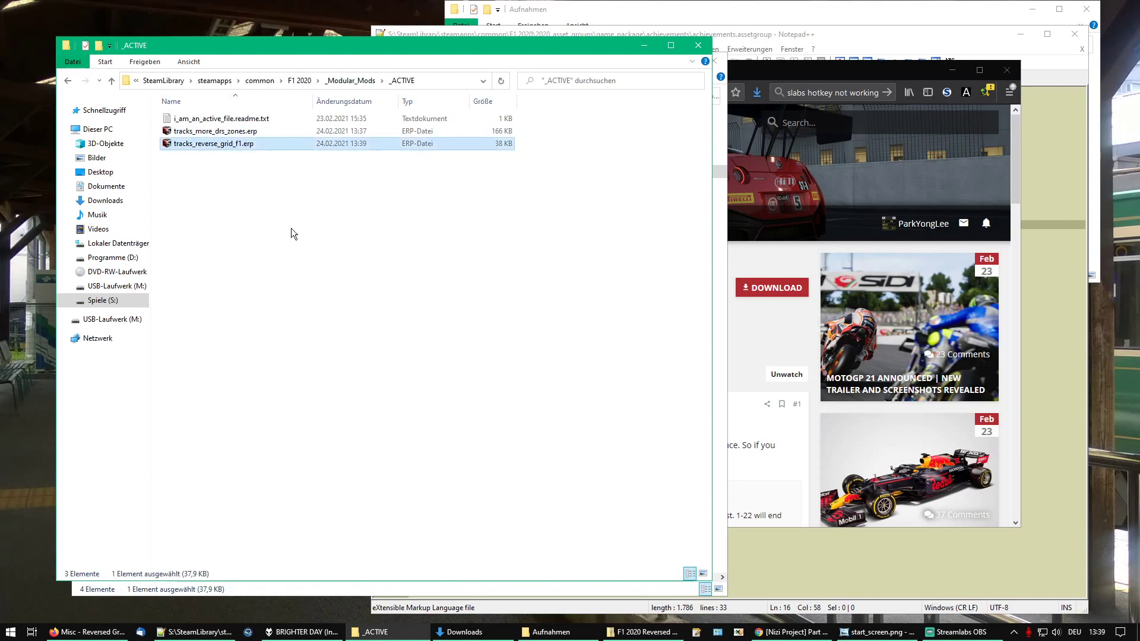
left_click(351, 83)
key("ctrl+v")
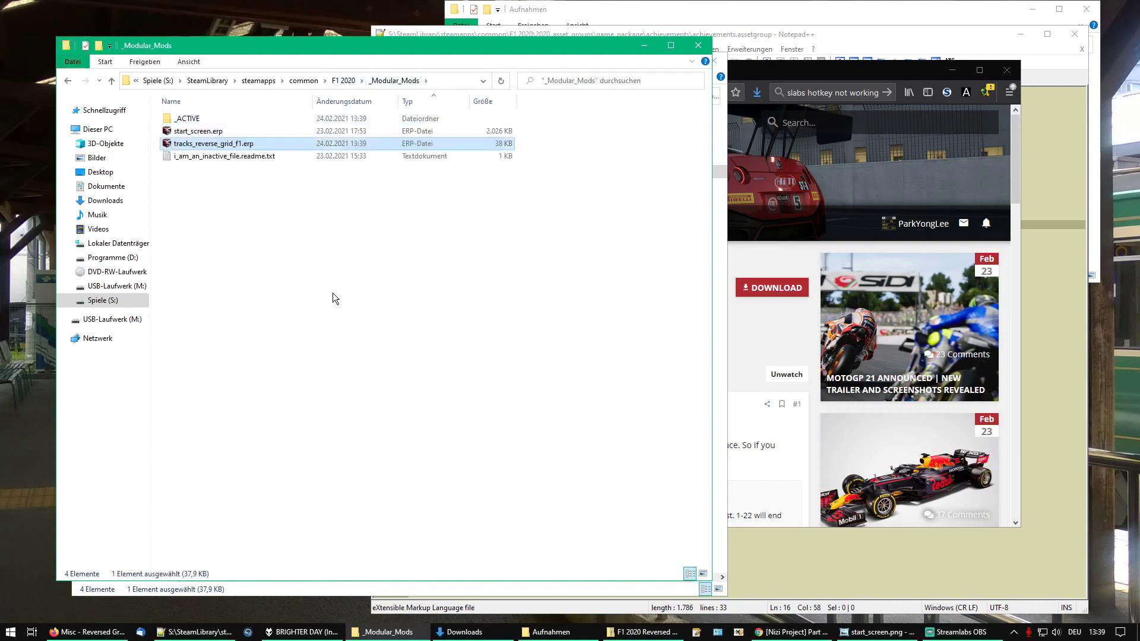
left_click(333, 293)
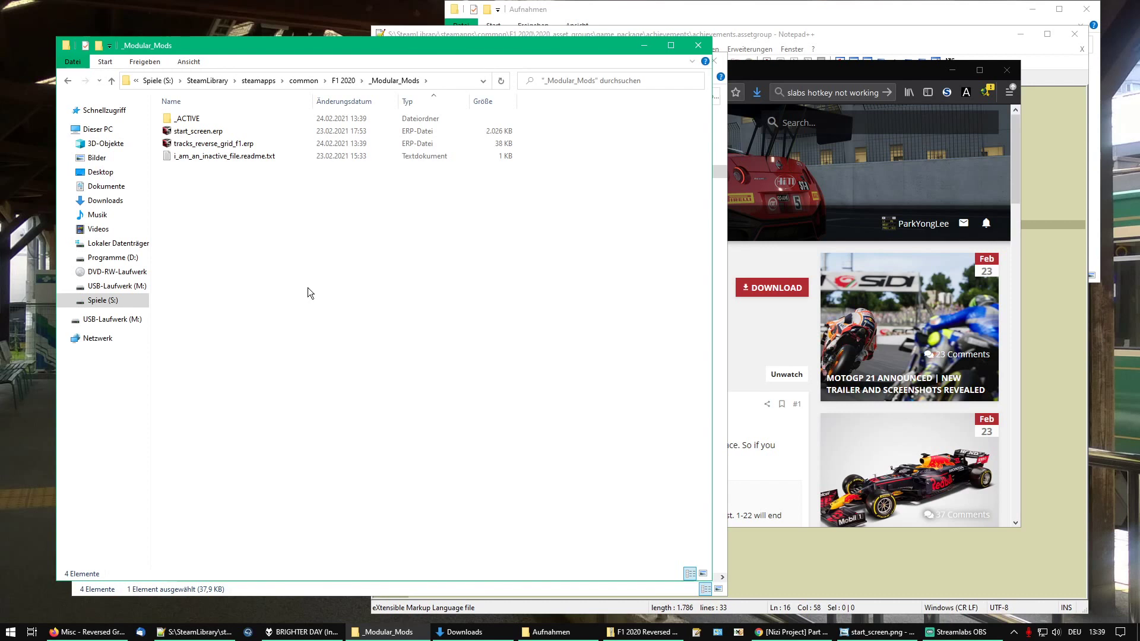
double_click(242, 148)
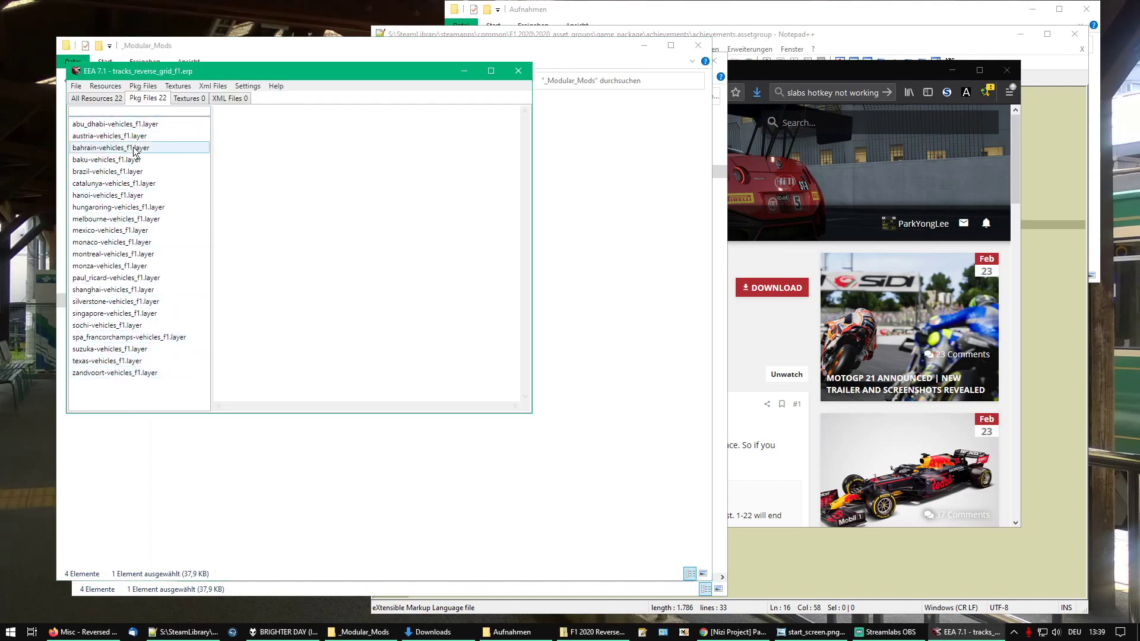
left_click(518, 72)
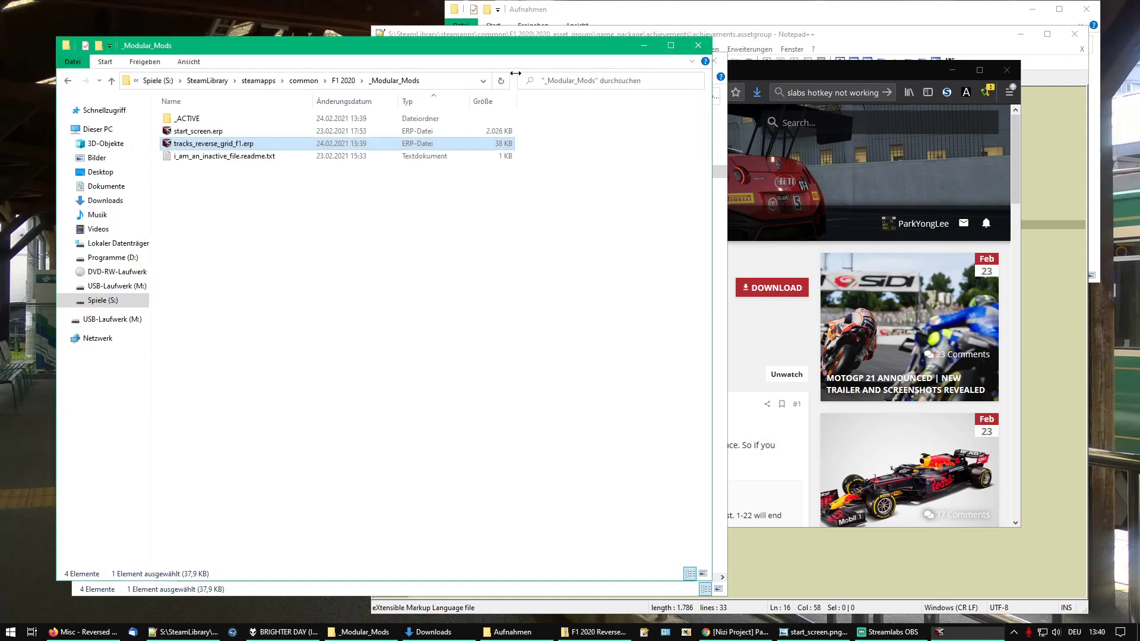
left_click(461, 319)
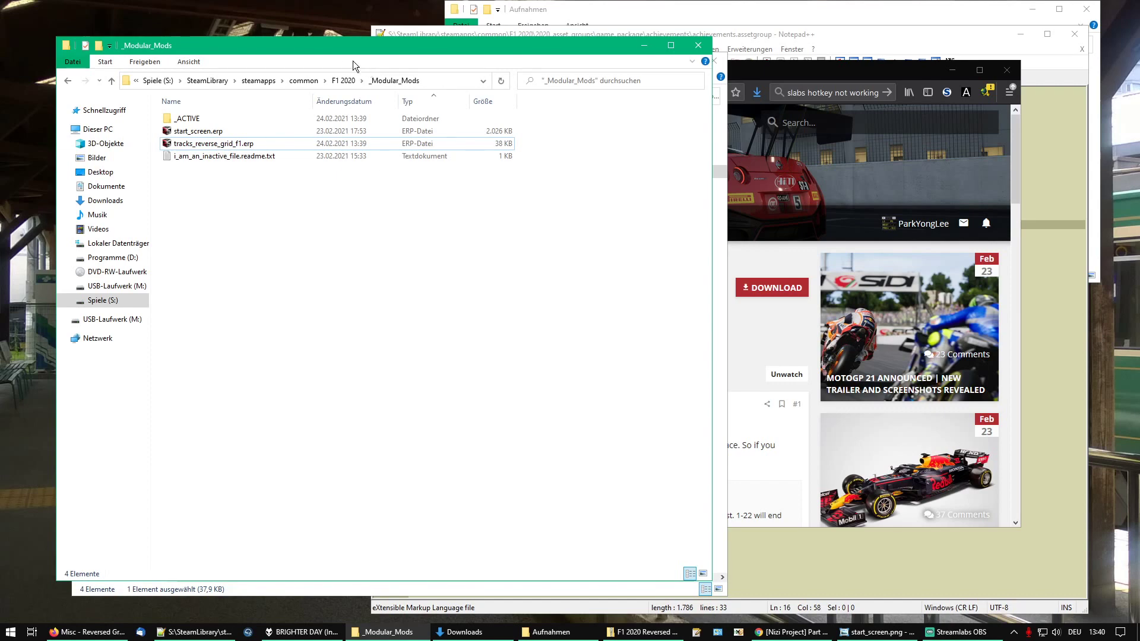
Step: Browse 2020_asset_groups\f1_2020_vehicle_package\teams\ferrari\wep, then climb back to F1 2020
left_click(344, 82)
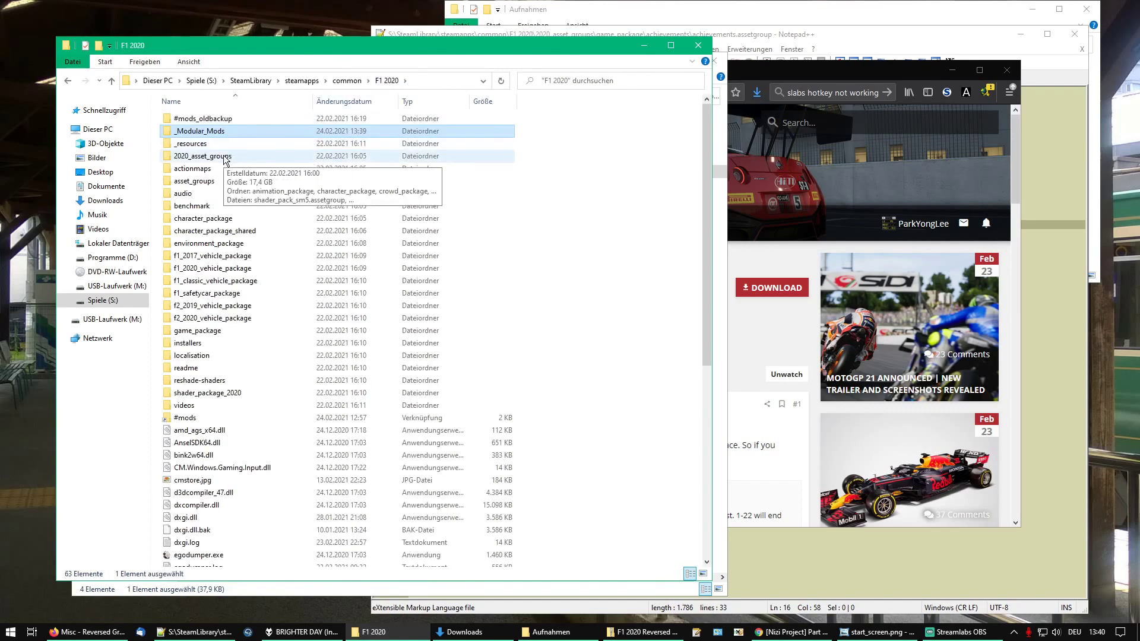
double_click(224, 157)
left_click(212, 171)
double_click(211, 171)
double_click(201, 130)
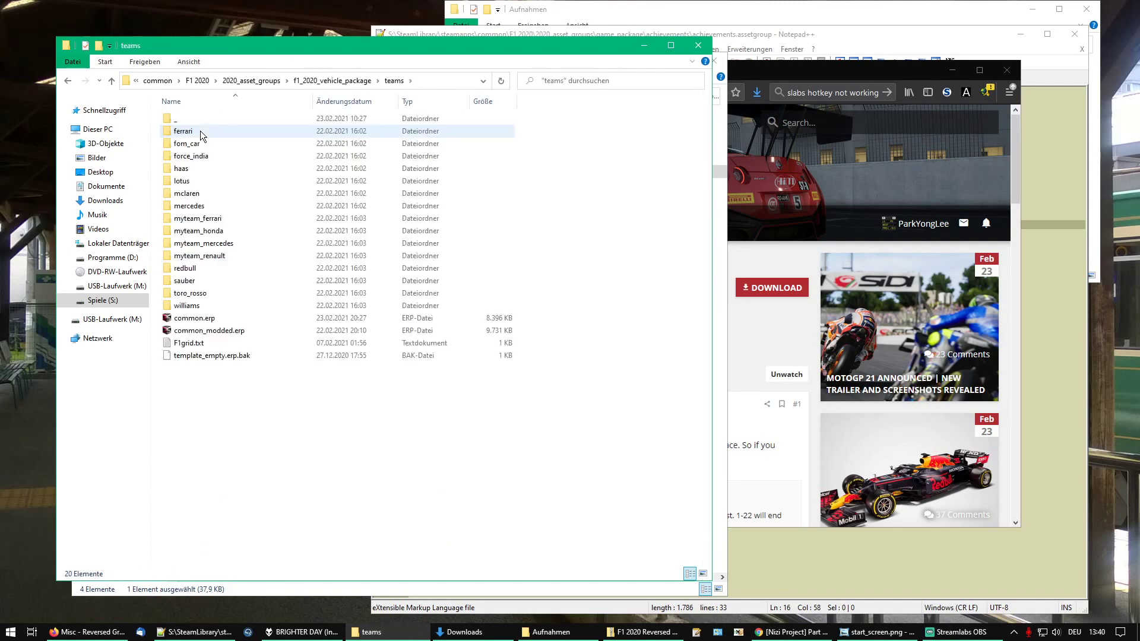
double_click(195, 135)
double_click(201, 122)
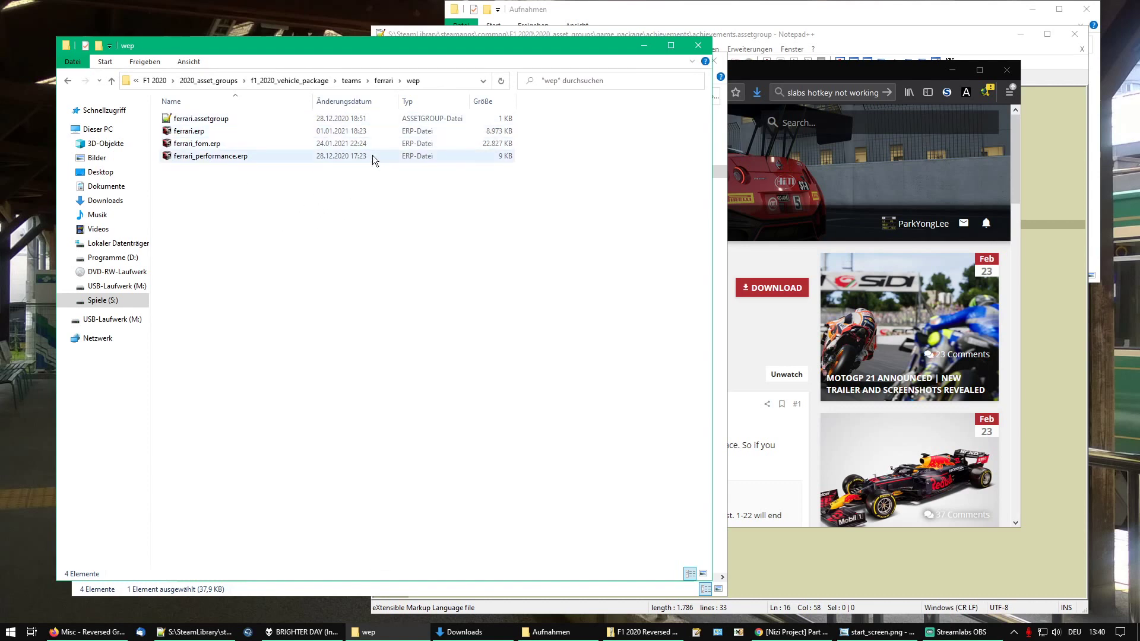
left_click(358, 82)
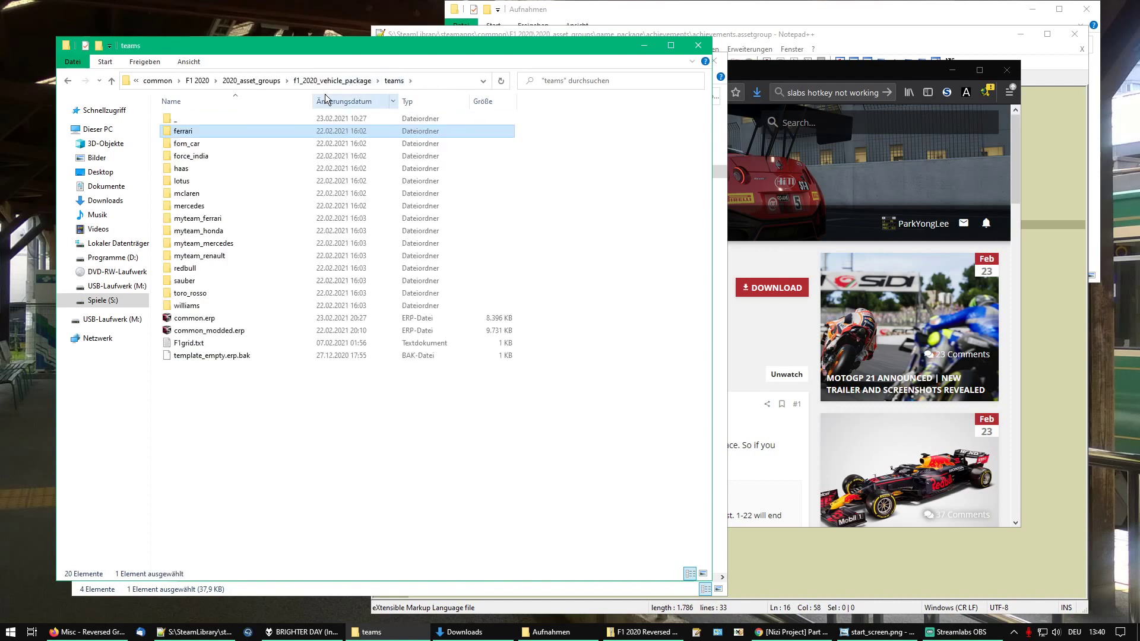
left_click(332, 83)
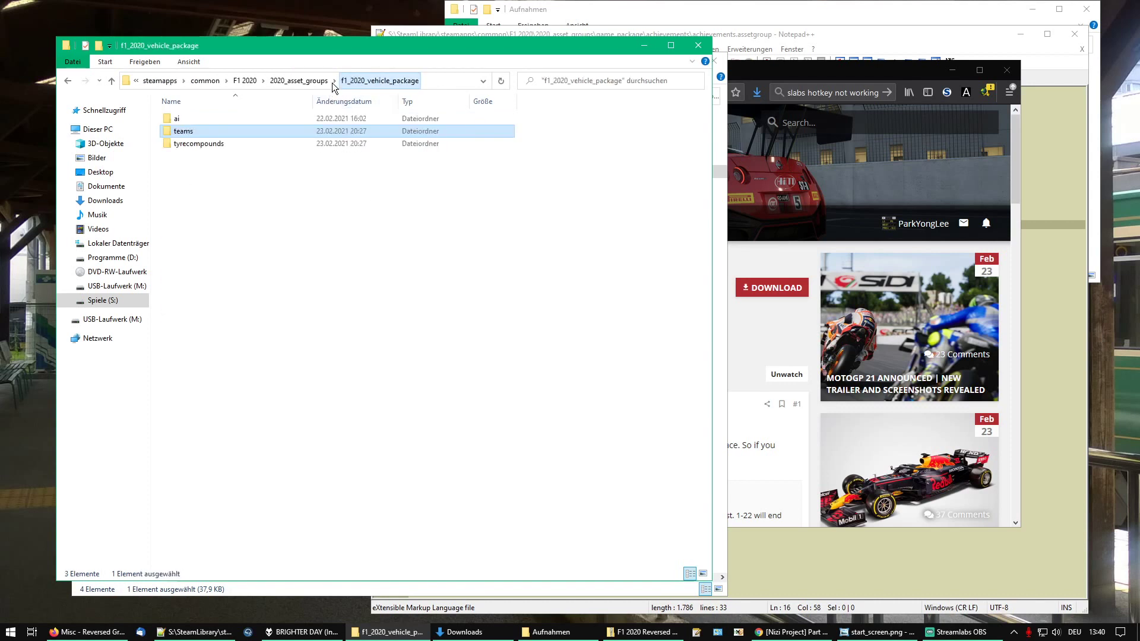
left_click(308, 83)
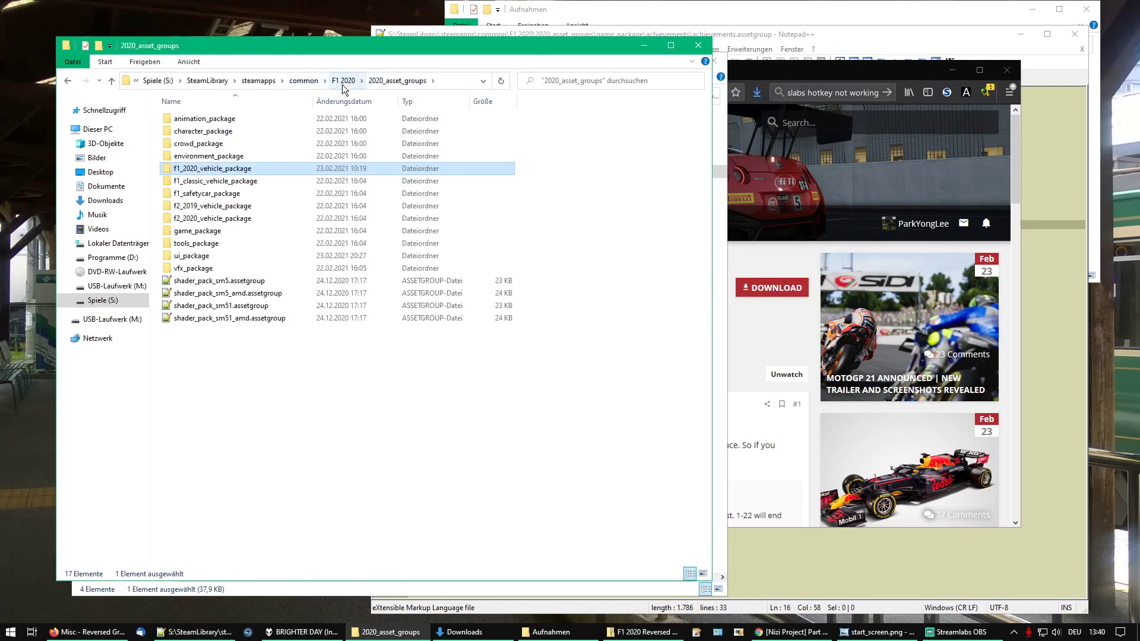
left_click(342, 85)
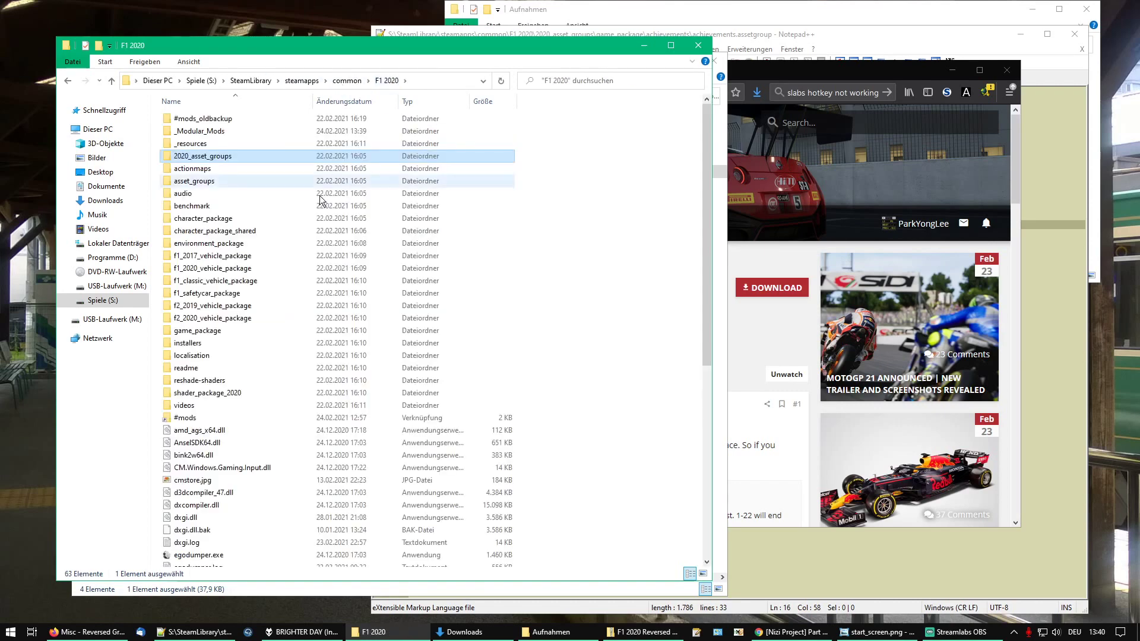
Step: Look inside _Modular_Mods and its _ACTIVE folder, then return to the F1 2020 folder
left_click(218, 137)
double_click(217, 135)
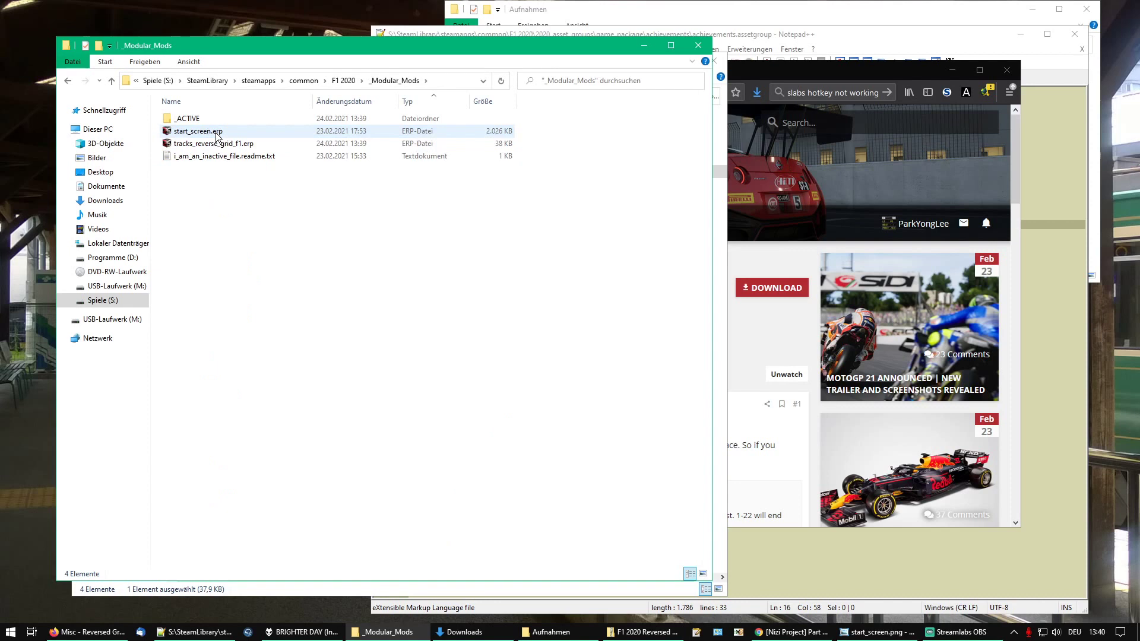
mouse_move(199, 124)
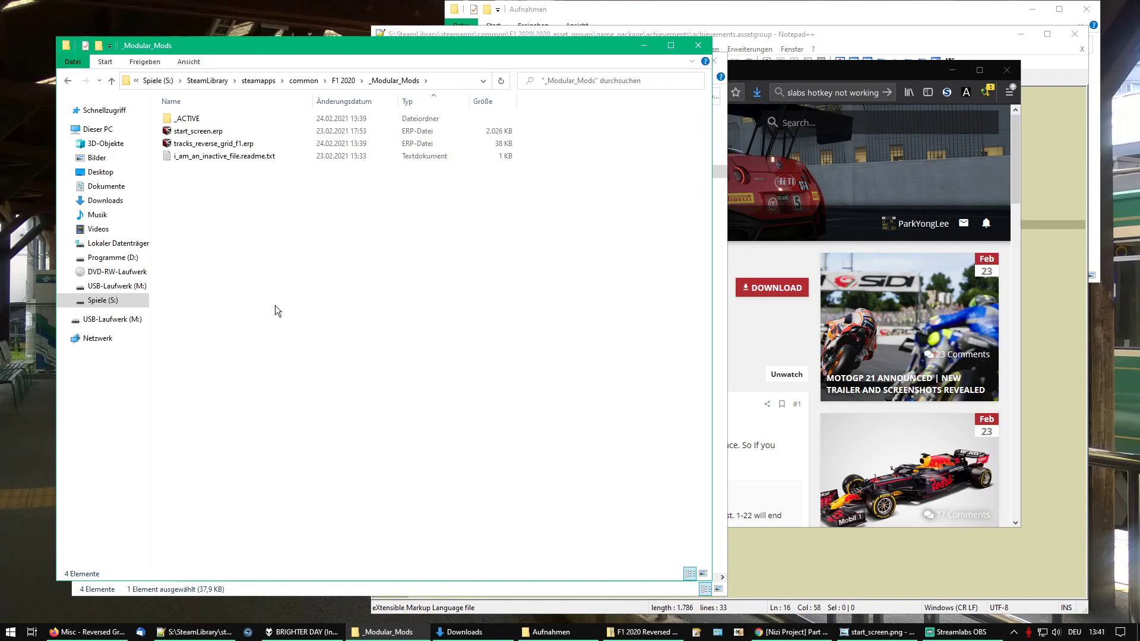
double_click(212, 121)
left_click(354, 83)
left_click(343, 84)
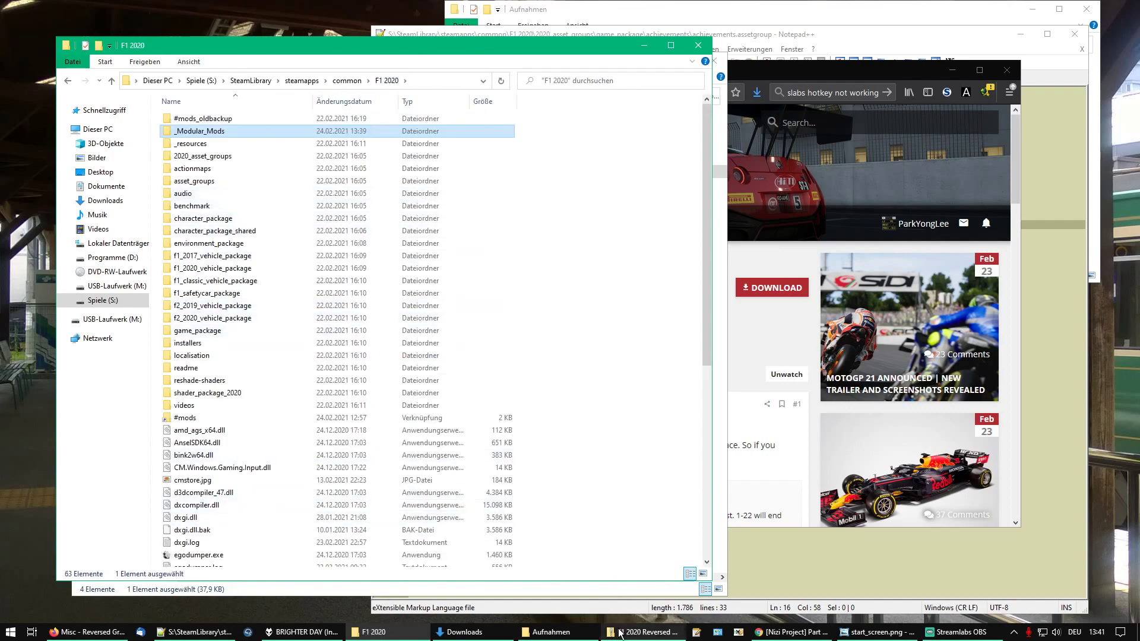
mouse_move(611, 630)
mouse_move(606, 562)
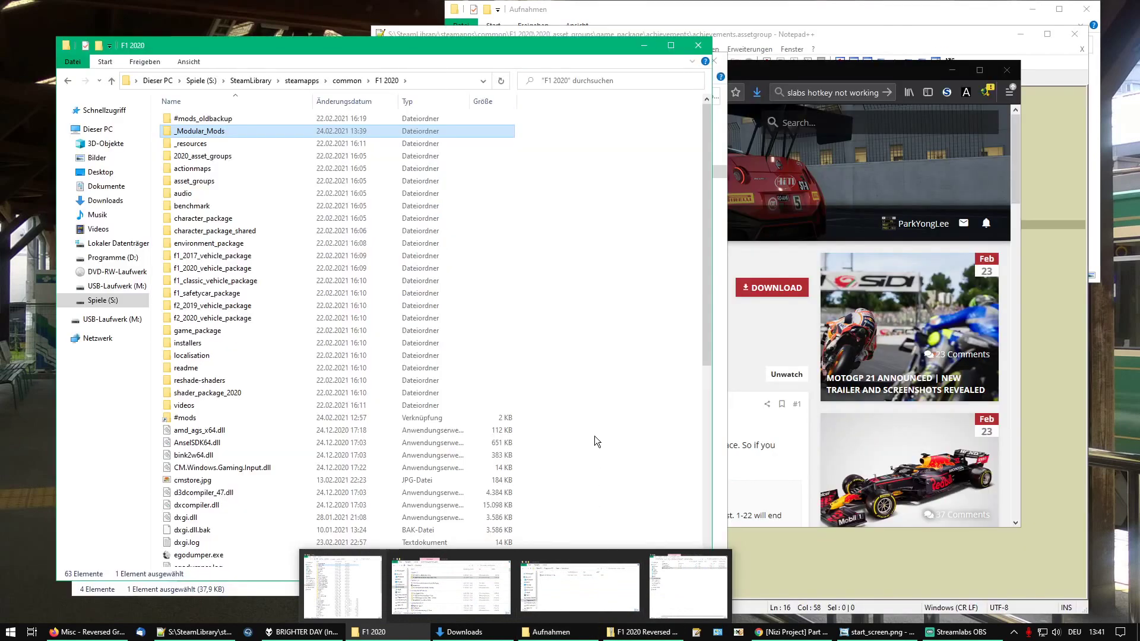
Step: Return Firefox to the 'modular' search results and scroll through them
left_click(87, 632)
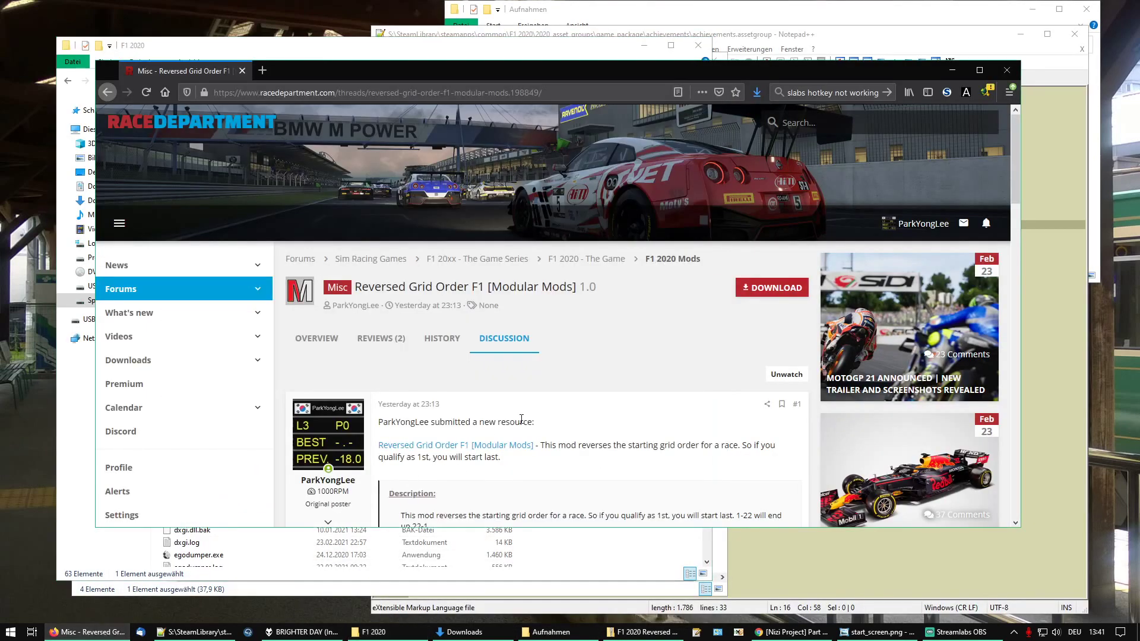
left_click(106, 93)
scroll(633, 331, "down", 5)
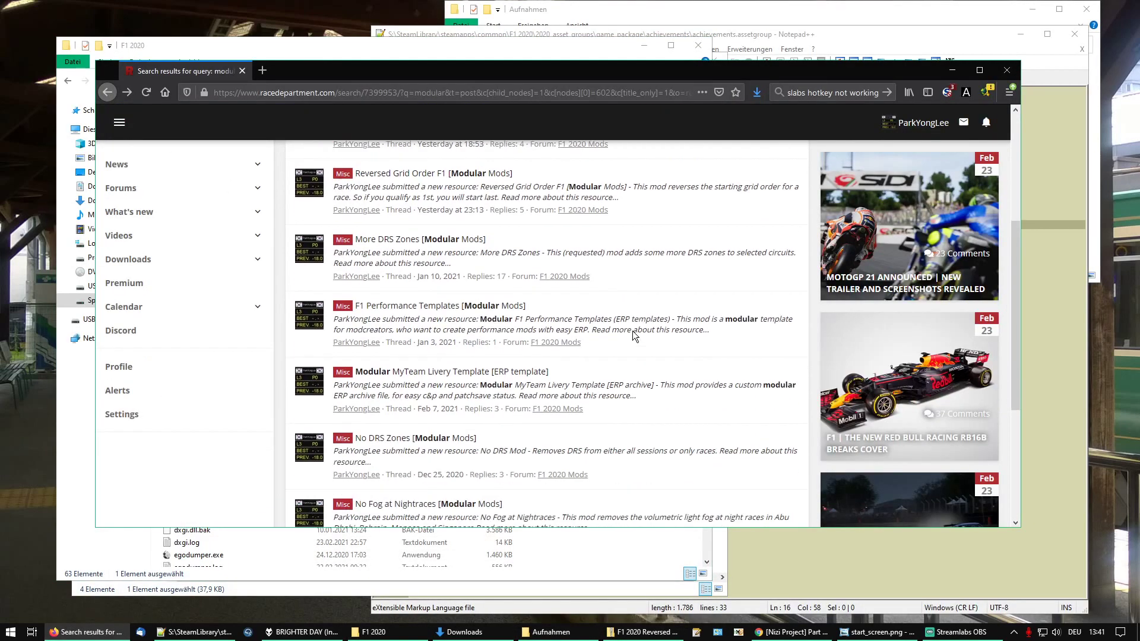
scroll(632, 336, "up", 3)
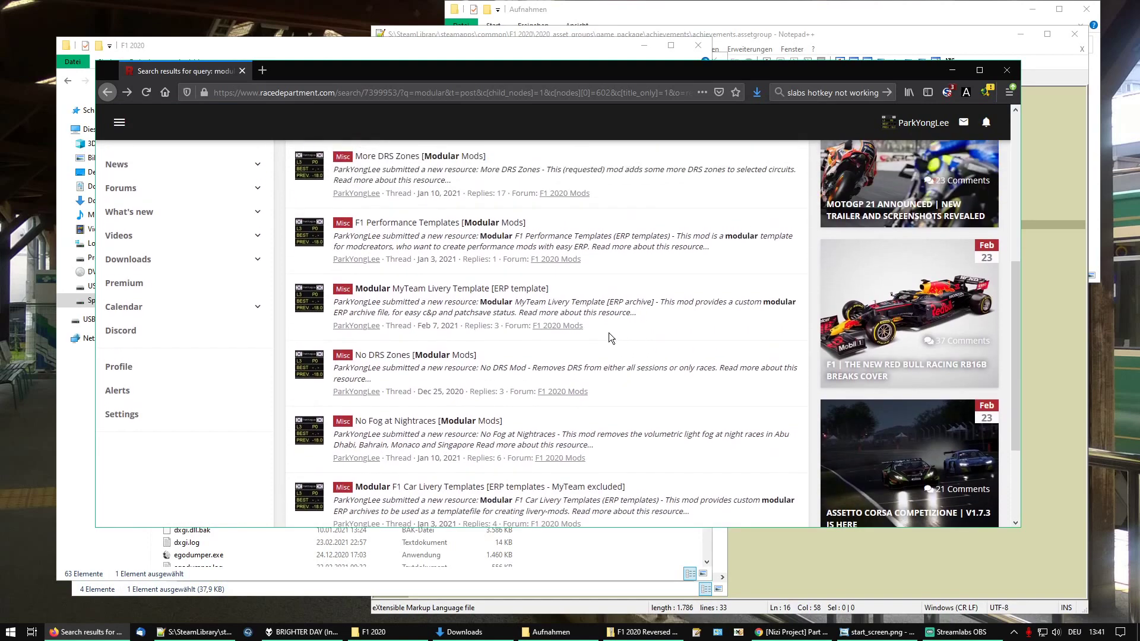
scroll(612, 337, "up", 1)
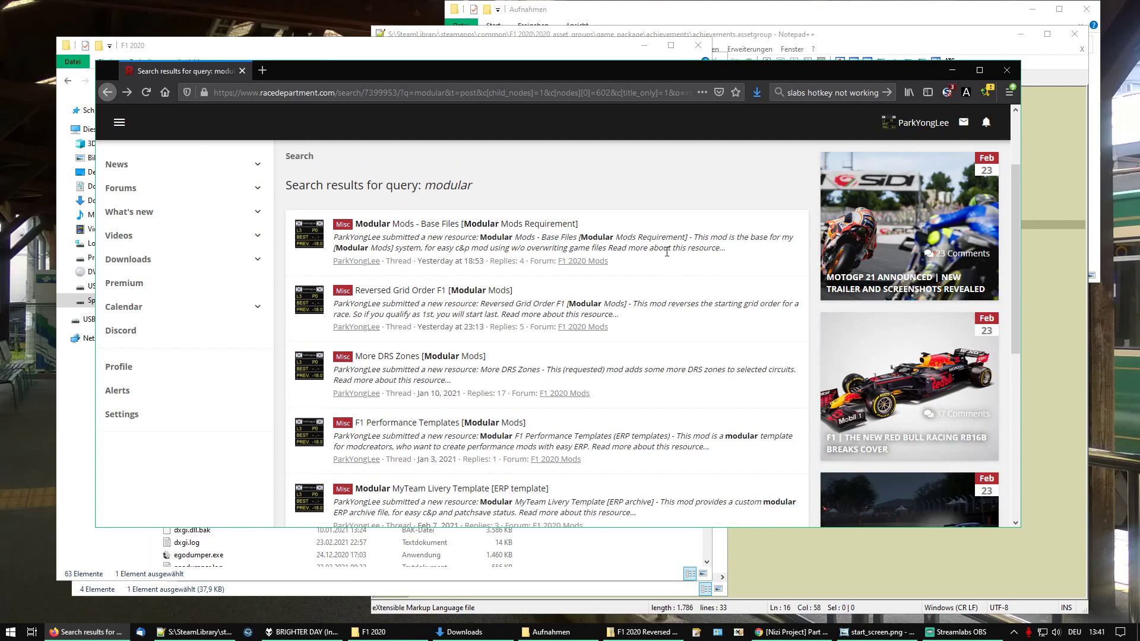
scroll(667, 256, "up", 2)
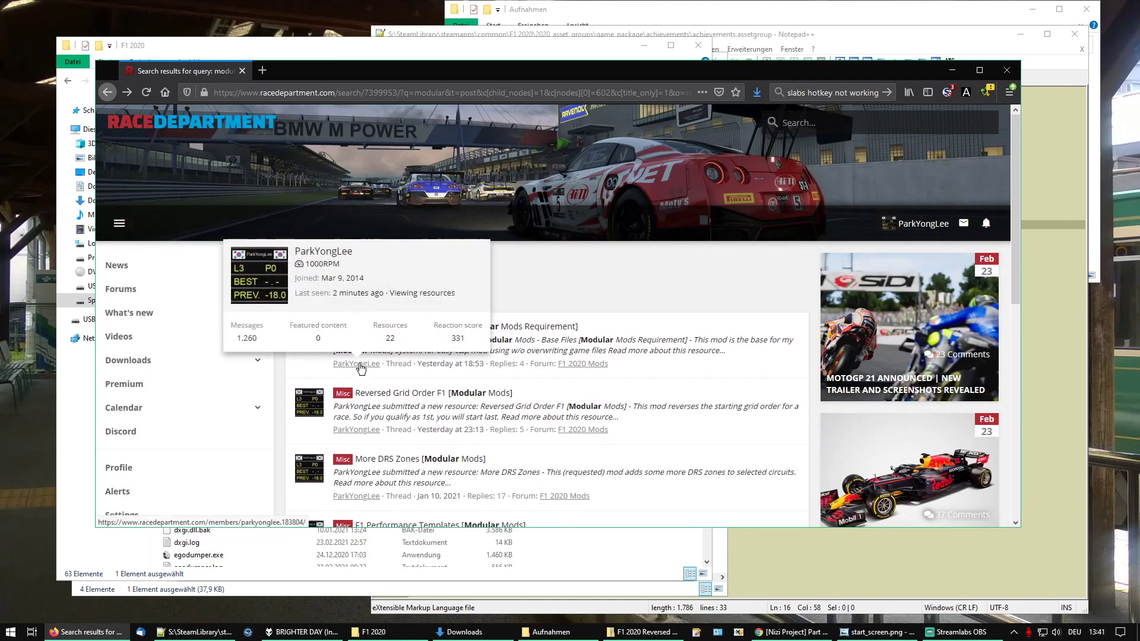
Step: Open the author's Resources list, scroll through the Modular Mods, then minimise Firefox
left_click(391, 340)
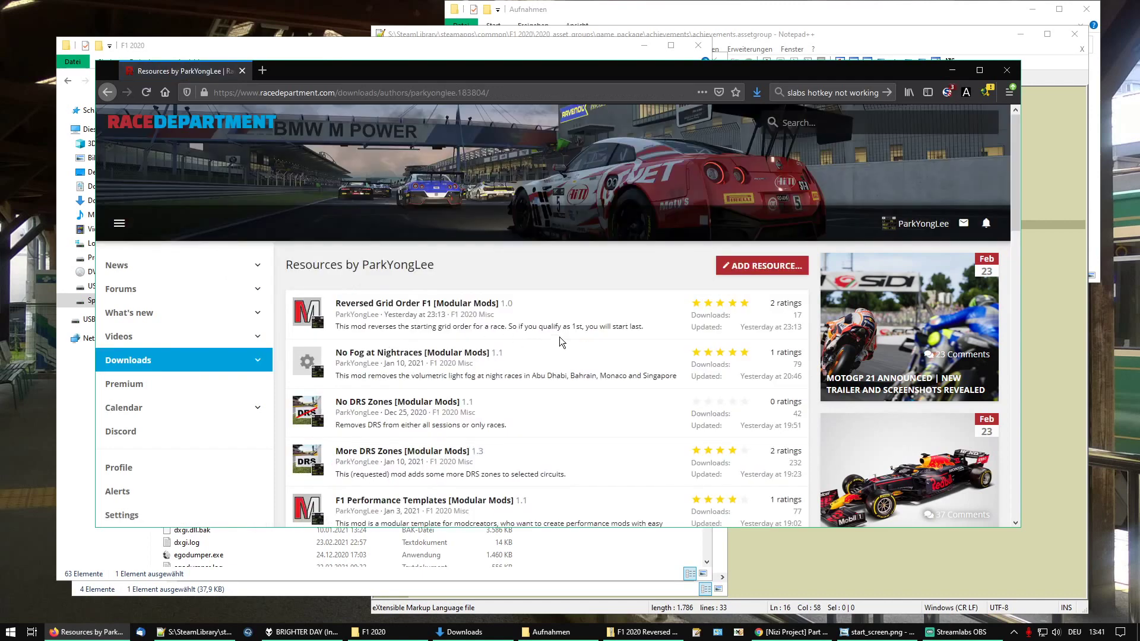
scroll(559, 337, "down", 3)
scroll(560, 337, "down", 2)
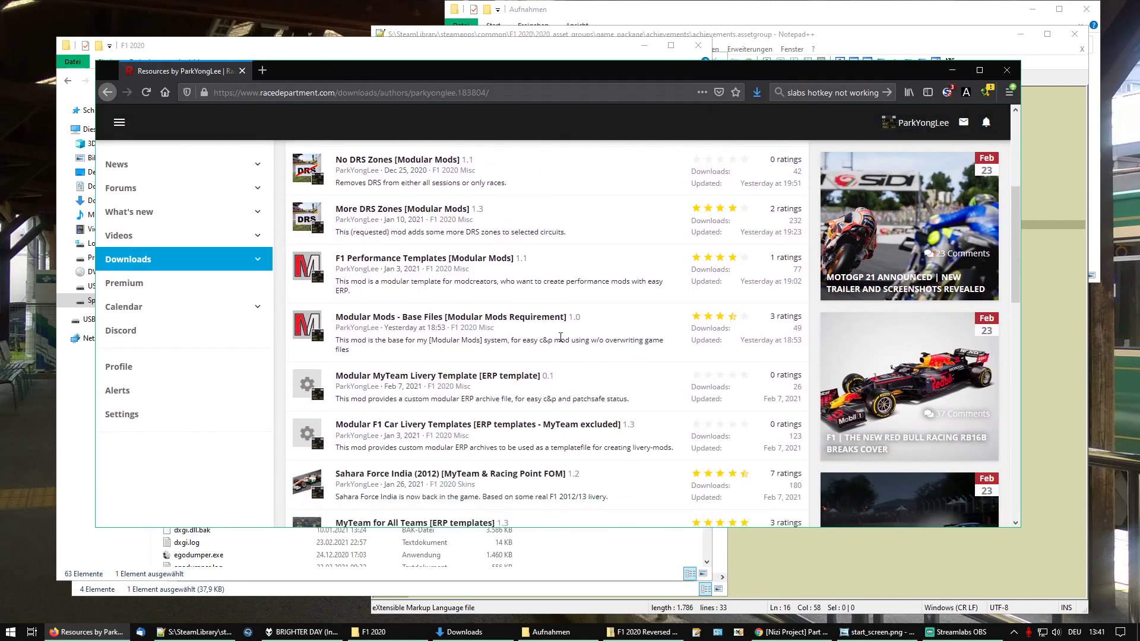
scroll(561, 338, "down", 1)
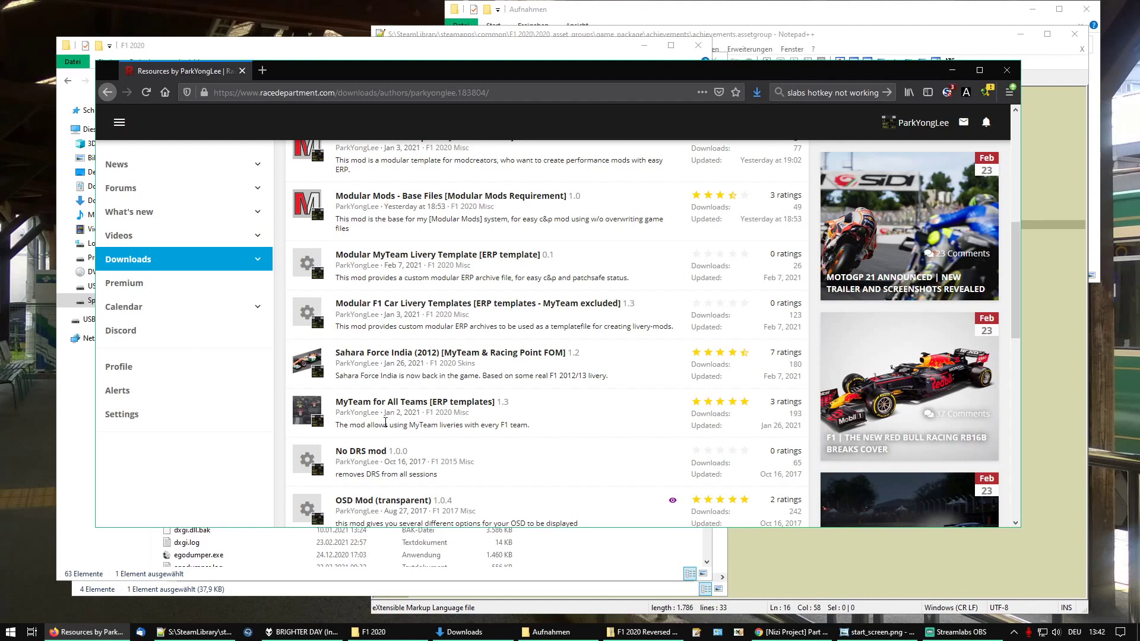
scroll(570, 386, "up", 4)
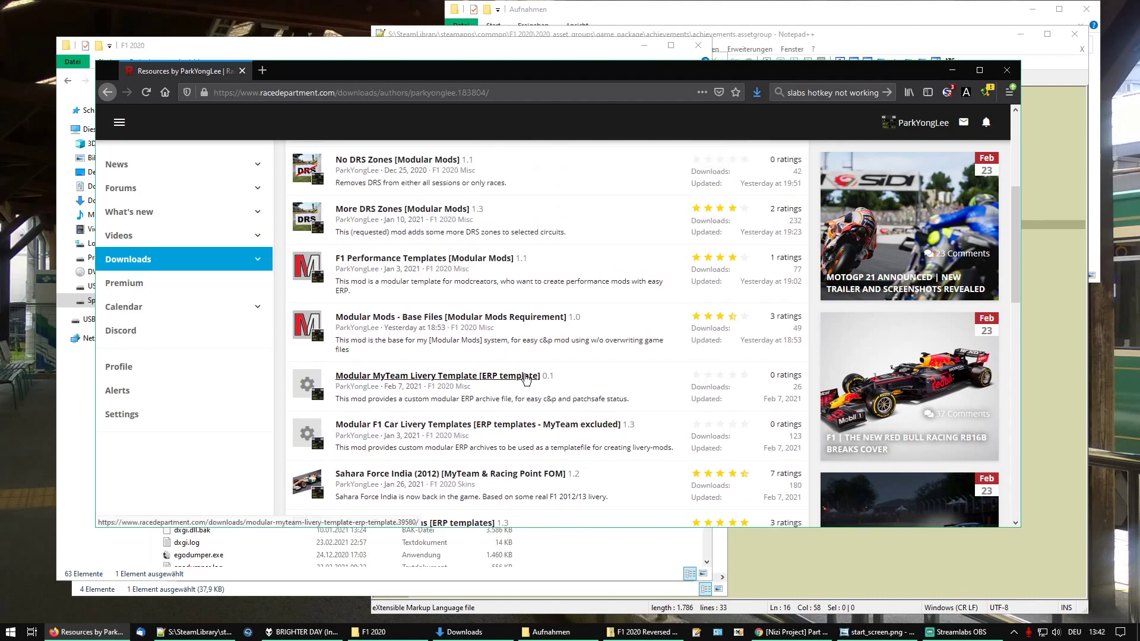
left_click(952, 70)
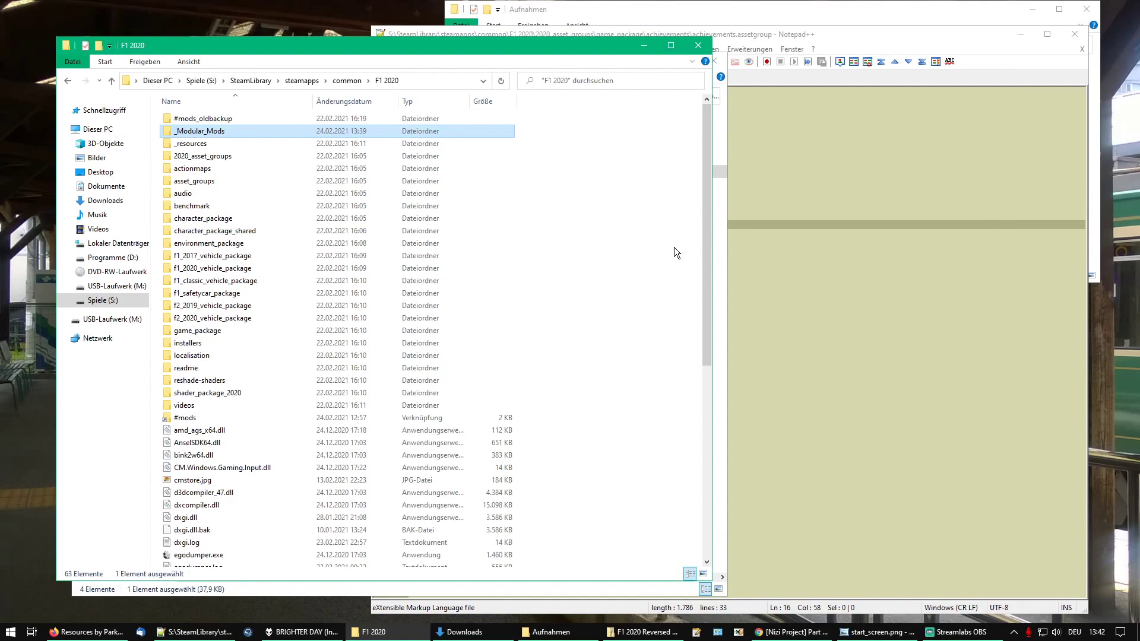
Step: Bring Notepad++ forward, then switch to start_screen.png in Windows Photo Viewer
left_click(767, 216)
left_click(872, 633)
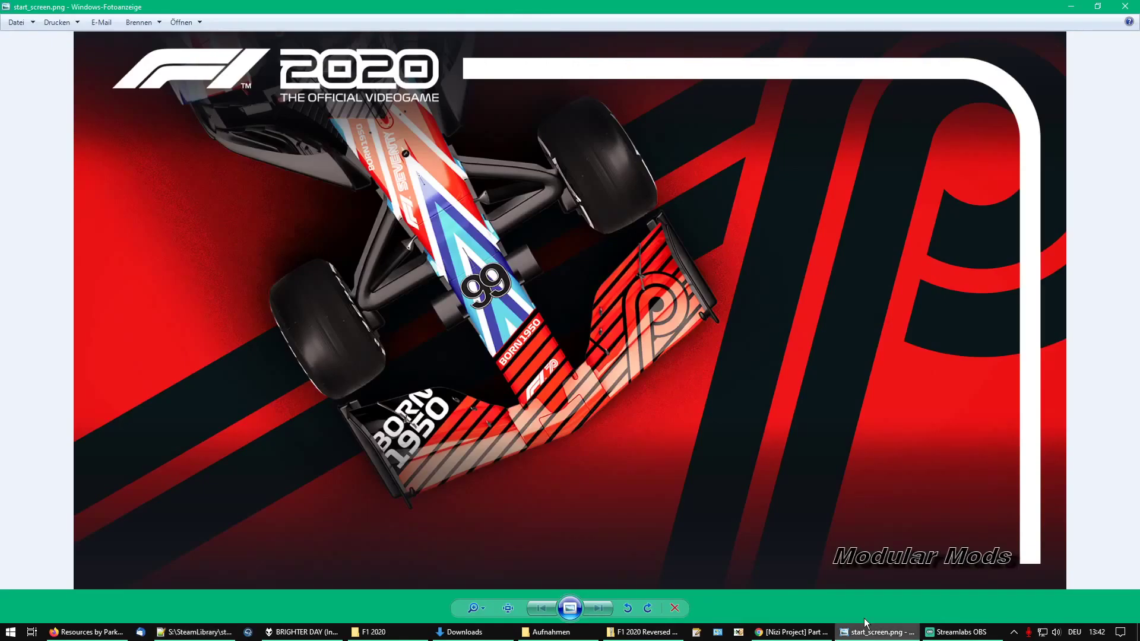